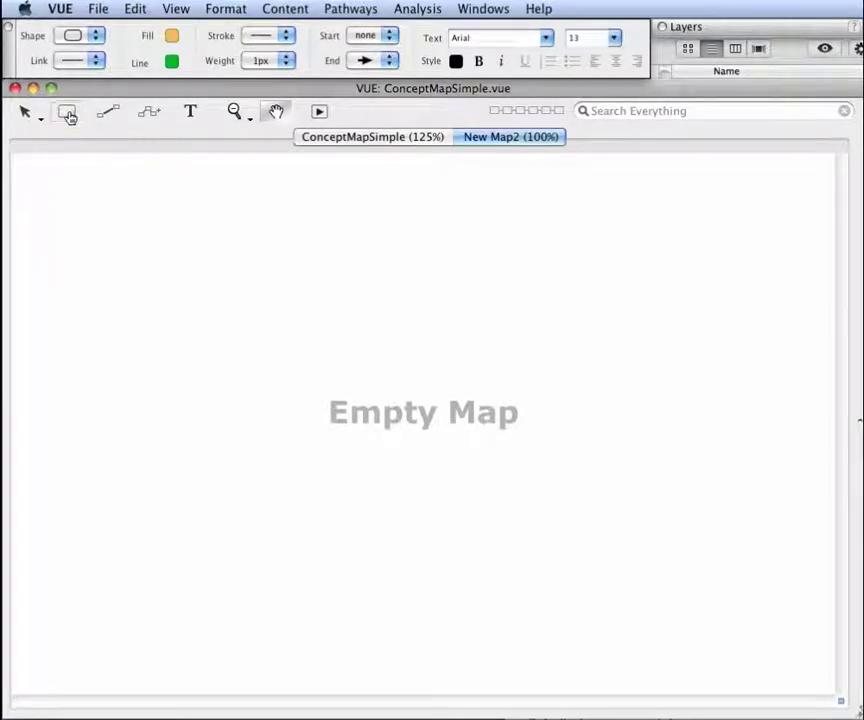
{"action": "left_click", "coordinate": [67, 114]}
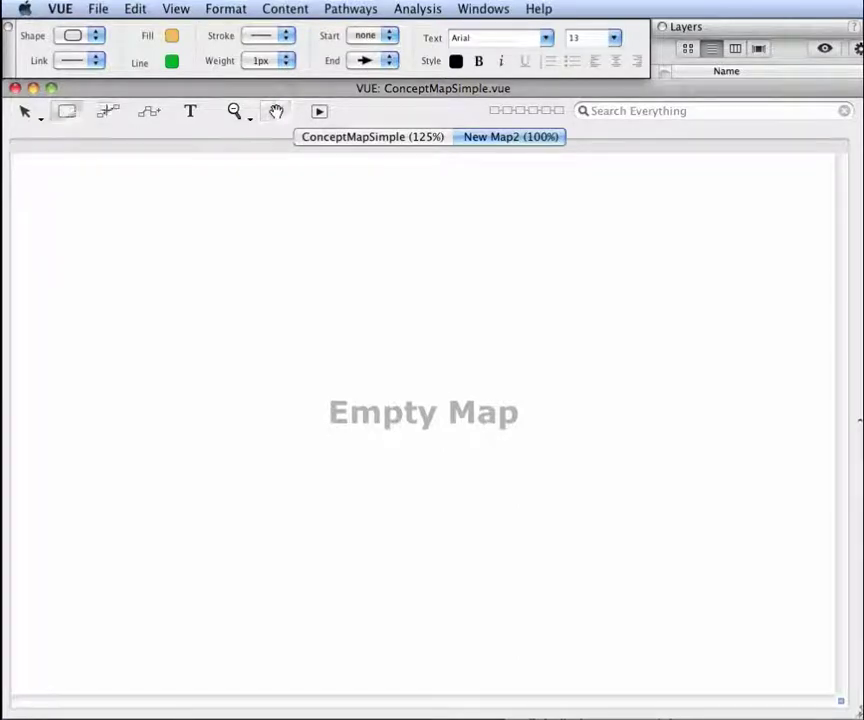
{"action": "left_click", "coordinate": [108, 112]}
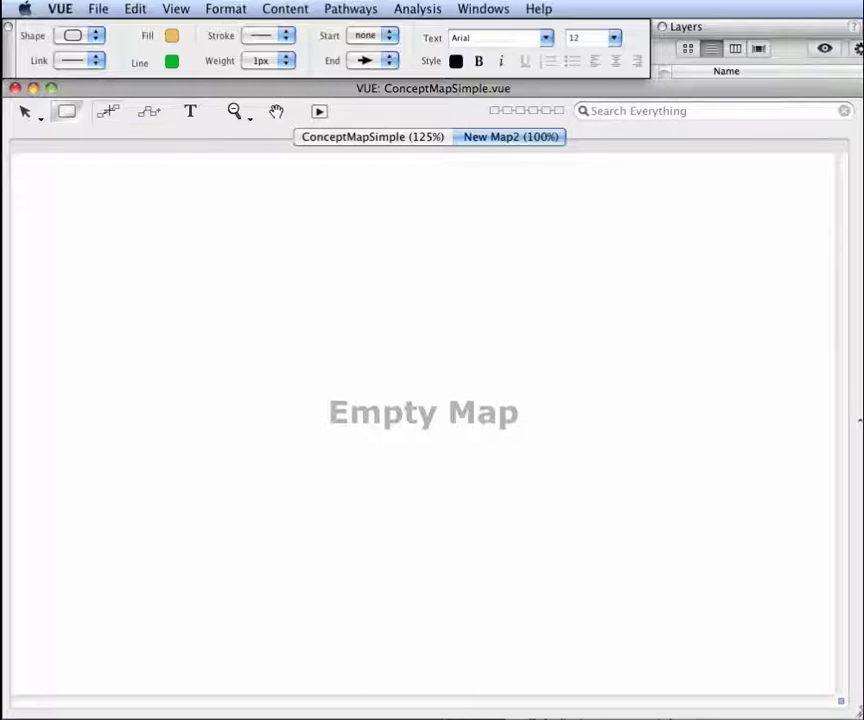
{"action": "left_click", "coordinate": [108, 111]}
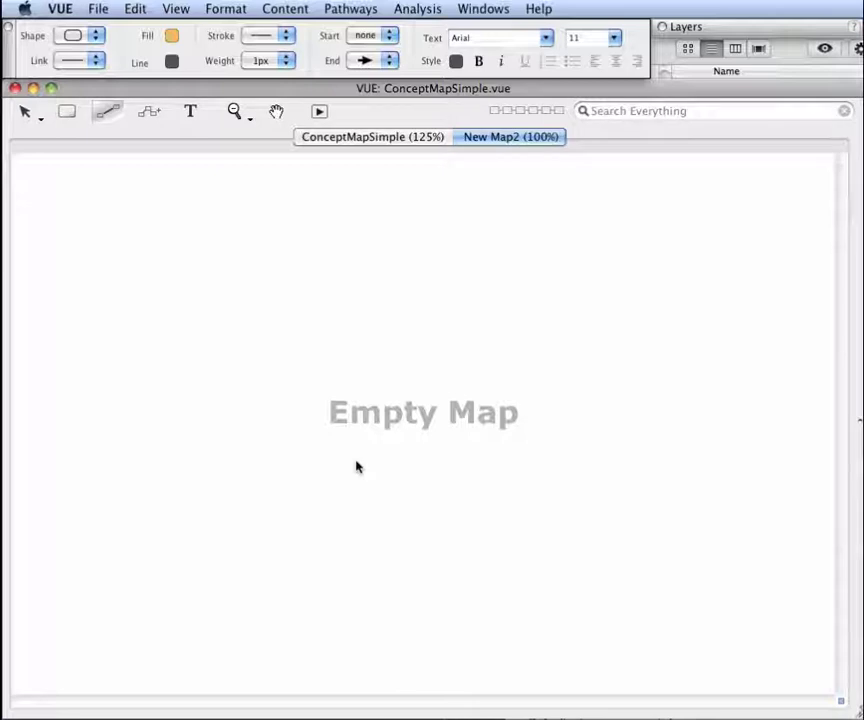
Step: Draw a rectangular node near the upper middle of the empty map and label it "Concept Maps"
{"action": "left_click", "coordinate": [67, 112]}
{"action": "left_click_drag", "start_coordinate": [323, 230], "coordinate": [522, 312]}
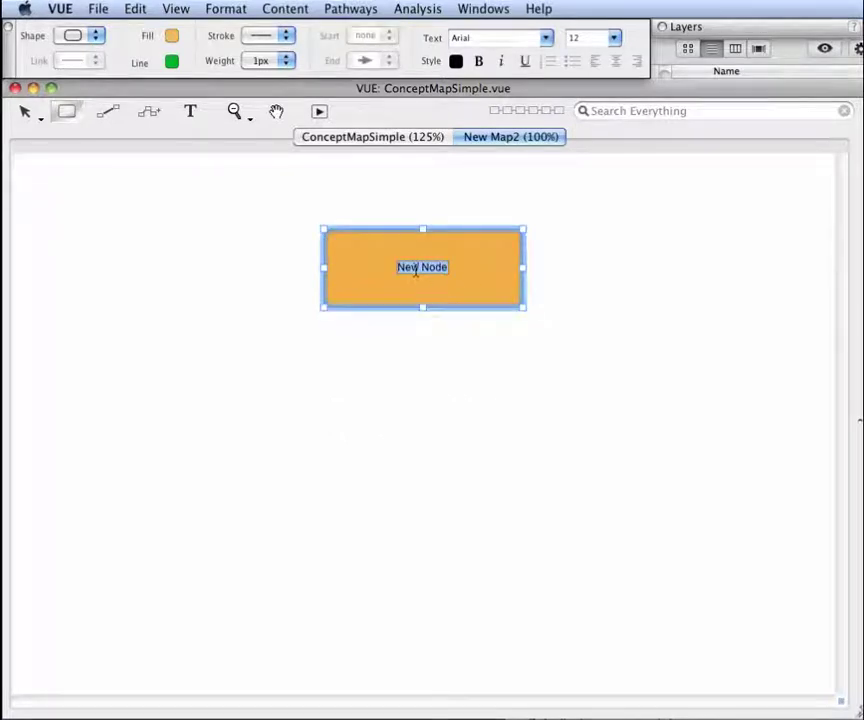
{"action": "type", "text": "Concept M"}
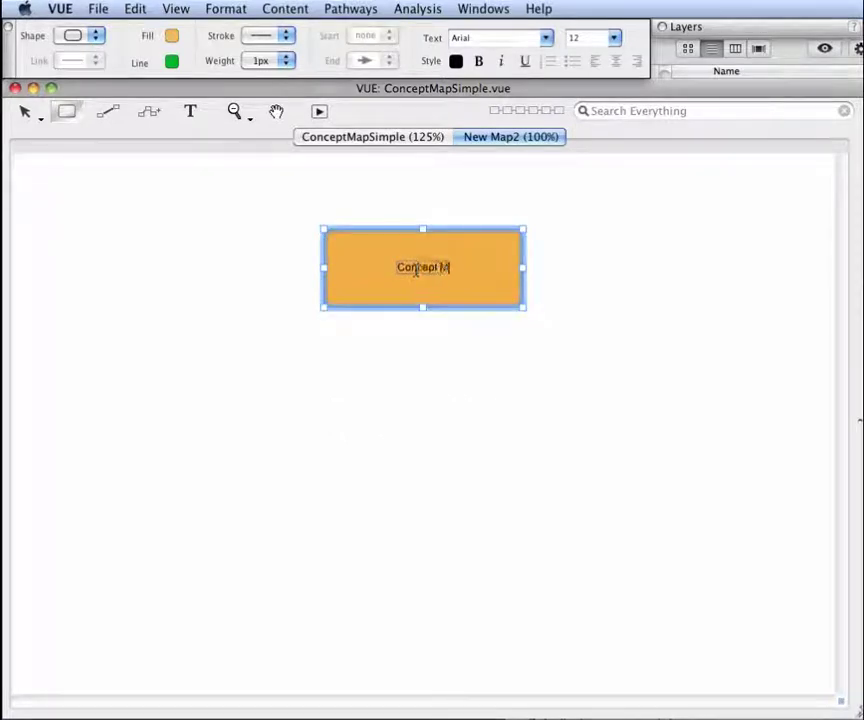
{"action": "type", "text": "aps"}
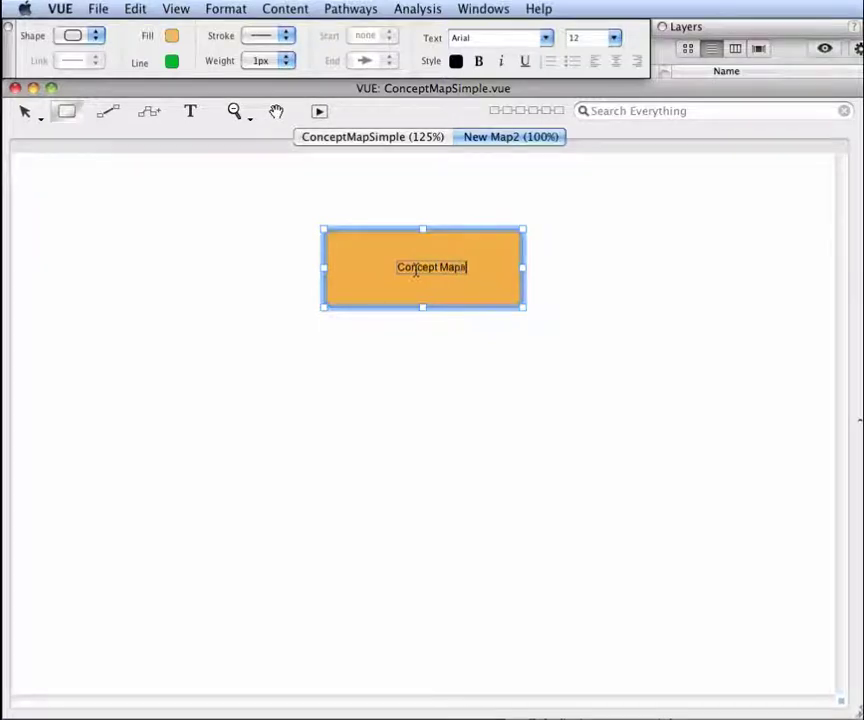
{"action": "key", "text": "Return"}
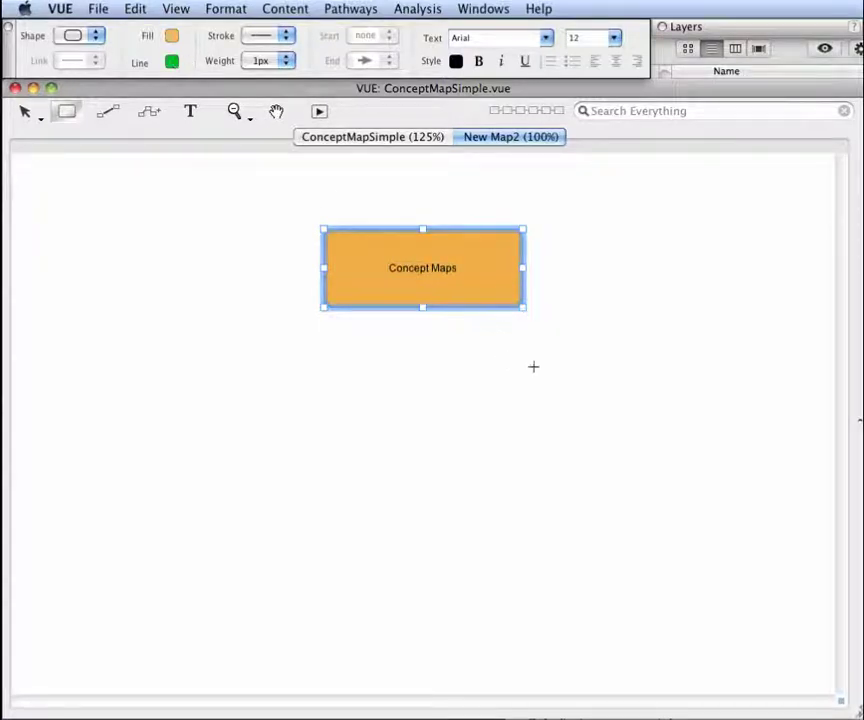
Step: Draw a second node of similar size below and to the right of Concept Maps, labelled "Knowledge"
{"action": "left_click_drag", "start_coordinate": [491, 337], "coordinate": [682, 415]}
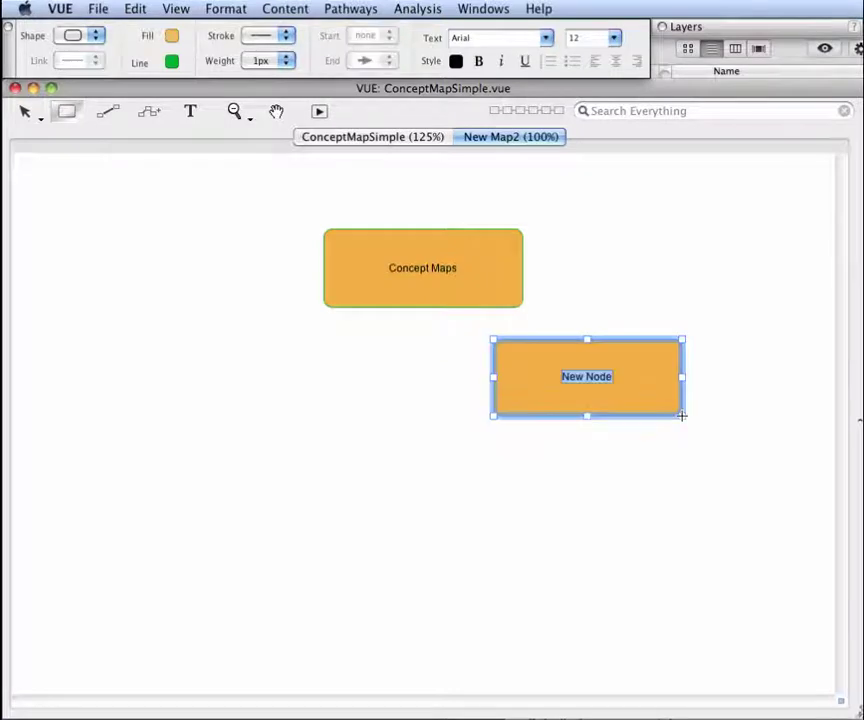
{"action": "type", "text": "Knowl"}
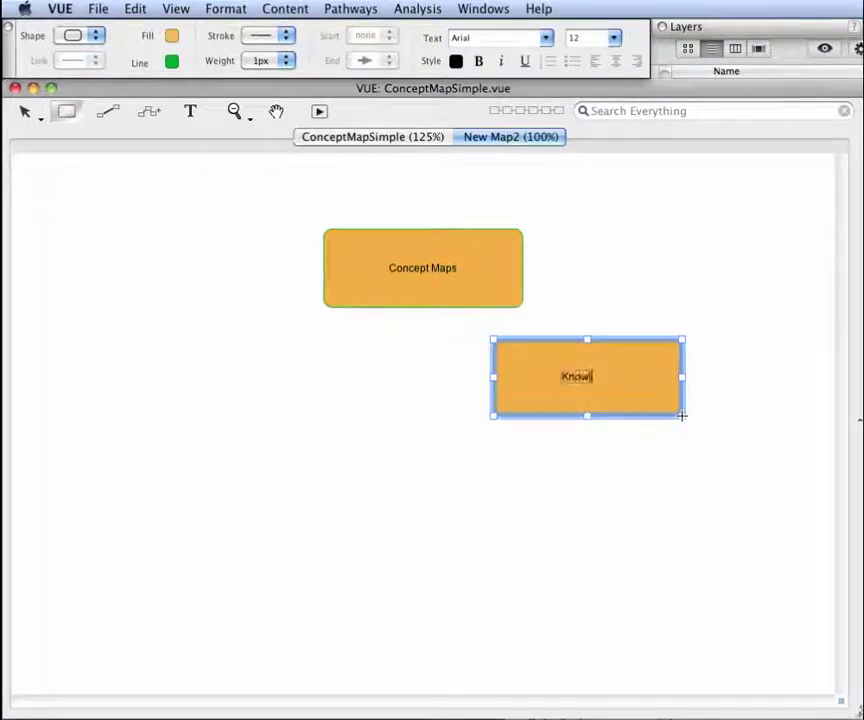
{"action": "type", "text": "edge"}
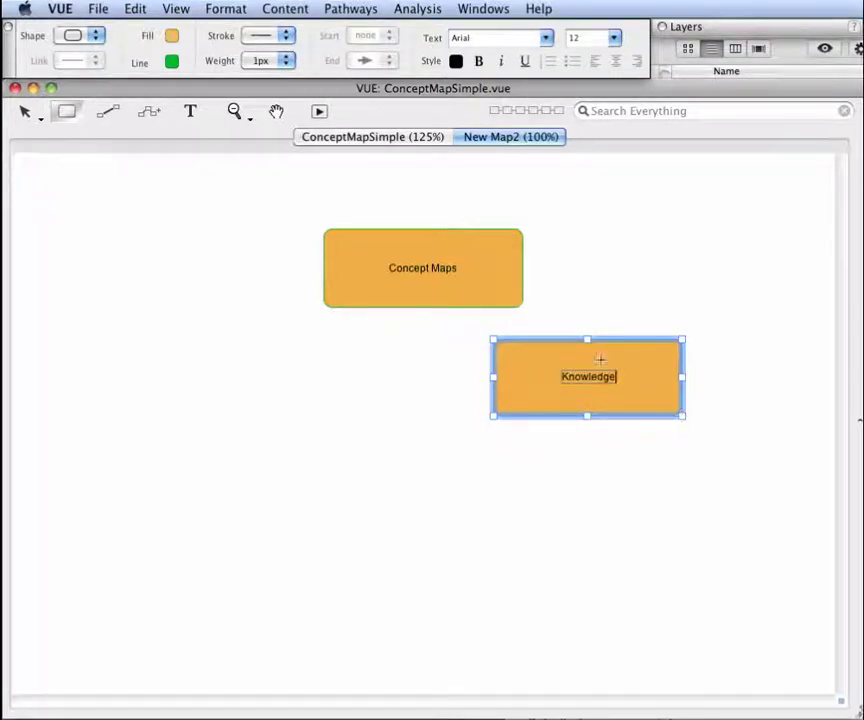
Step: Link the Concept Maps node to the Knowledge node, and move the Knowledge node a little down and to the left
{"action": "left_click", "coordinate": [107, 111]}
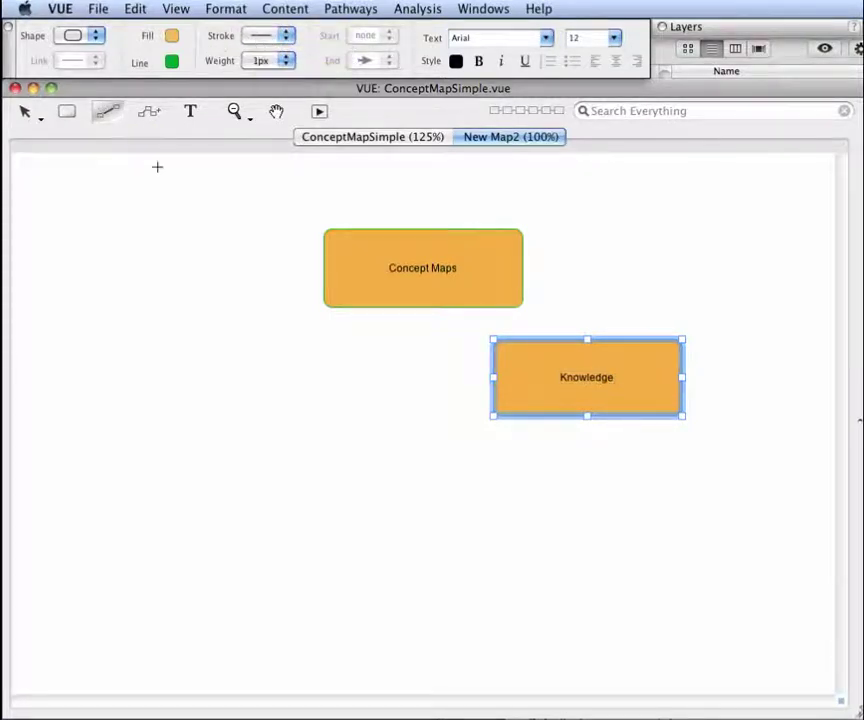
{"action": "left_click_drag", "start_coordinate": [492, 297], "coordinate": [542, 344]}
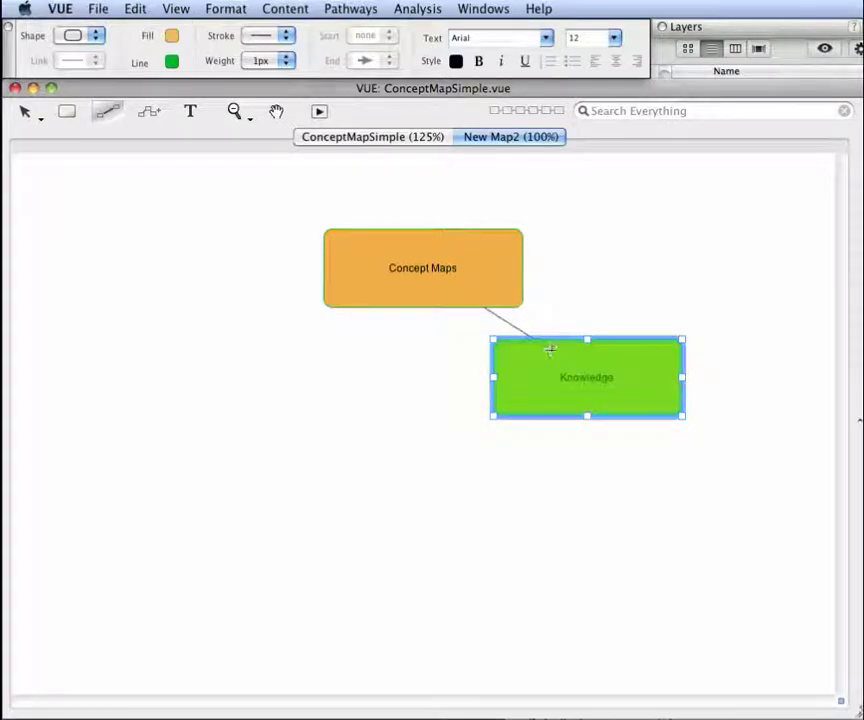
{"action": "left_click_drag", "start_coordinate": [550, 349], "coordinate": [558, 350]}
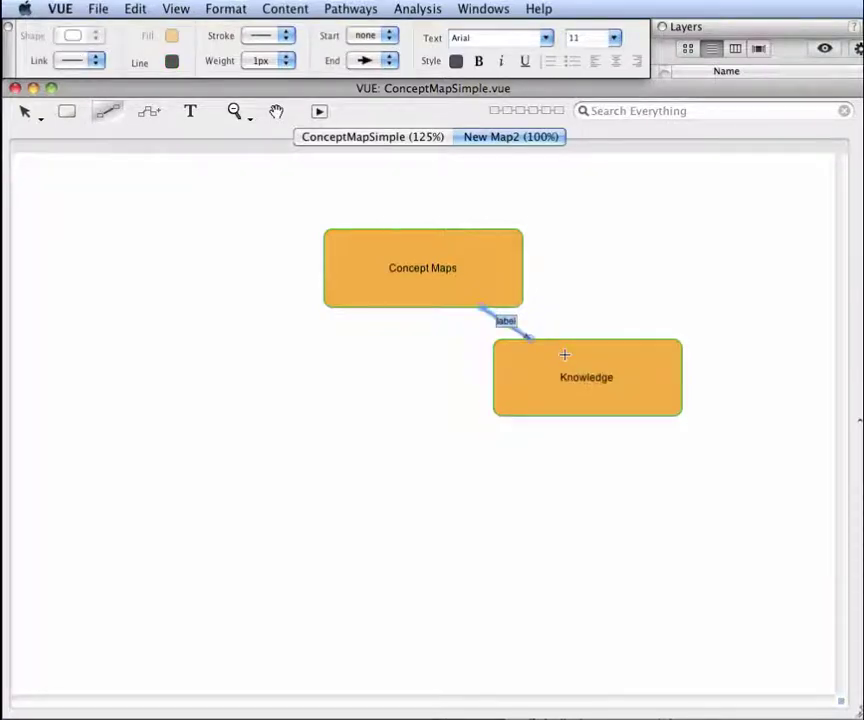
{"action": "left_click", "coordinate": [25, 112]}
{"action": "left_click_drag", "start_coordinate": [615, 367], "coordinate": [565, 398]}
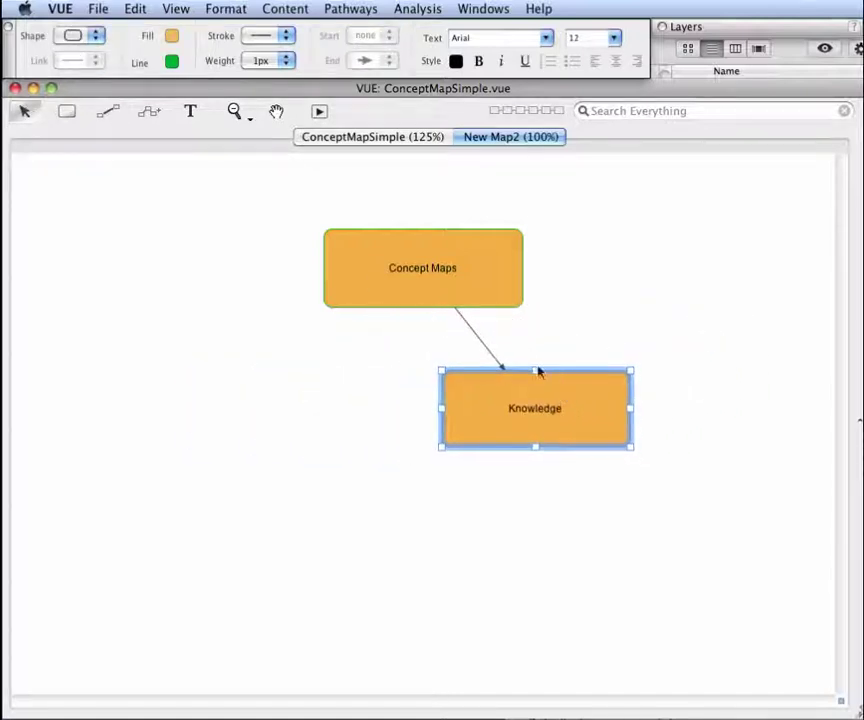
Step: Label the link between the two nodes "communicates" and nudge the Knowledge node slightly down
{"action": "left_click", "coordinate": [480, 344]}
{"action": "double_click", "coordinate": [480, 344]}
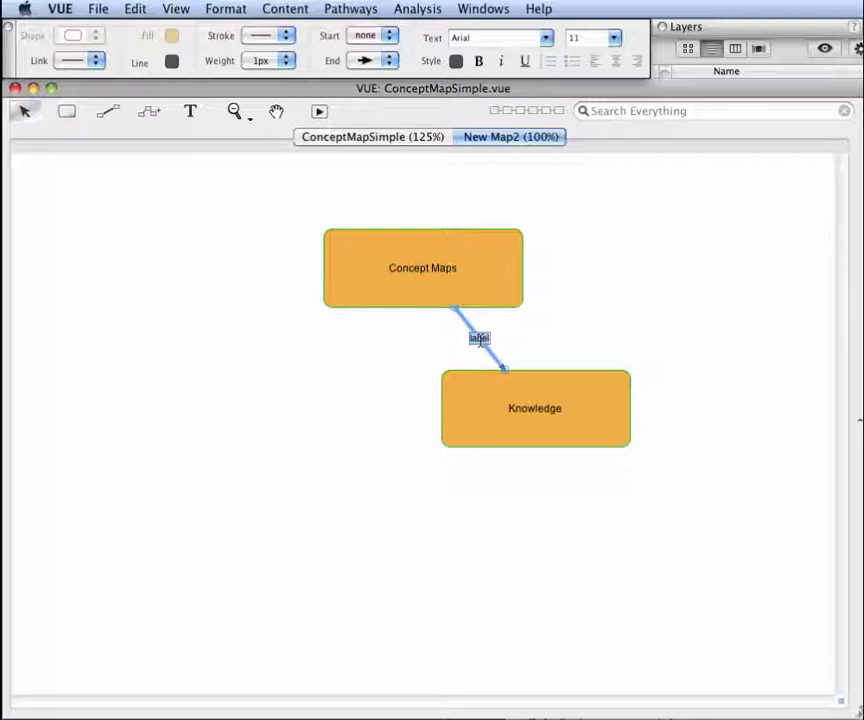
{"action": "type", "text": "communicates"}
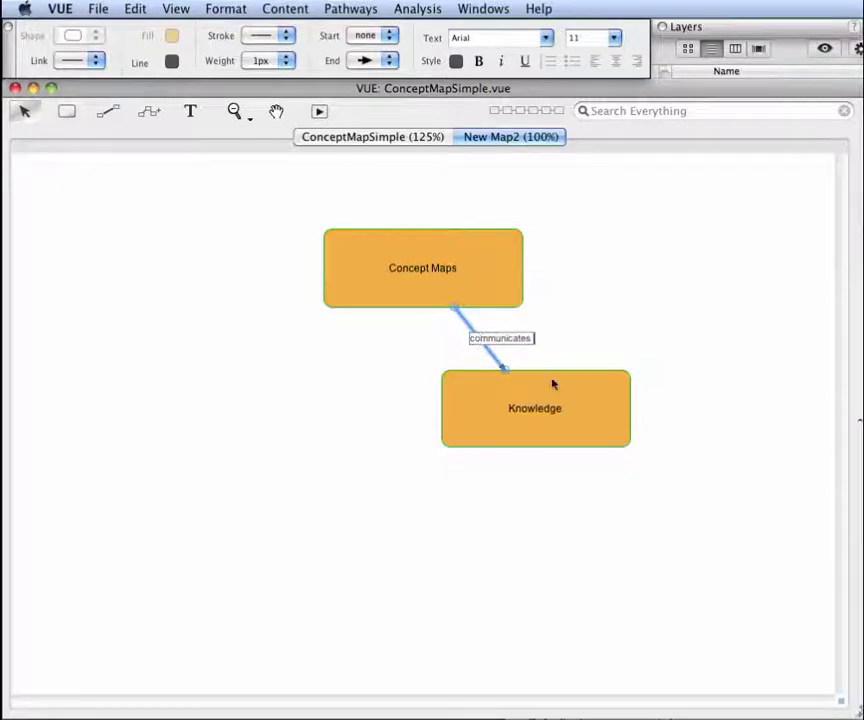
{"action": "mouse_move", "coordinate": [553, 384]}
{"action": "left_mouse_down"}
{"action": "mouse_move", "coordinate": [635, 370]}
{"action": "mouse_move", "coordinate": [422, 399]}
{"action": "mouse_move", "coordinate": [552, 391]}
{"action": "left_mouse_up"}
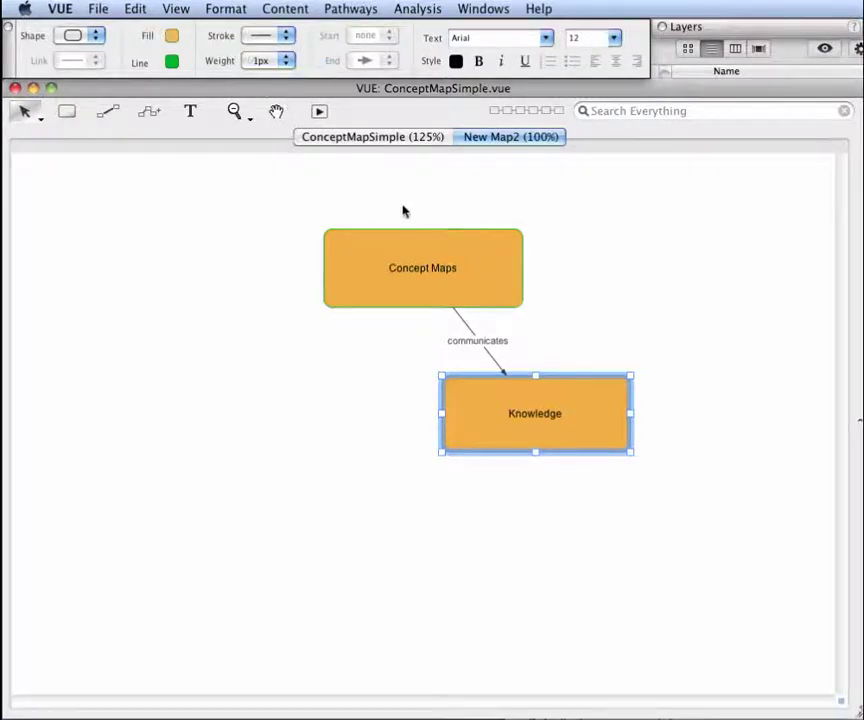
Step: Give the Concept Maps node a red fill and a black outline
{"action": "left_click", "coordinate": [375, 243]}
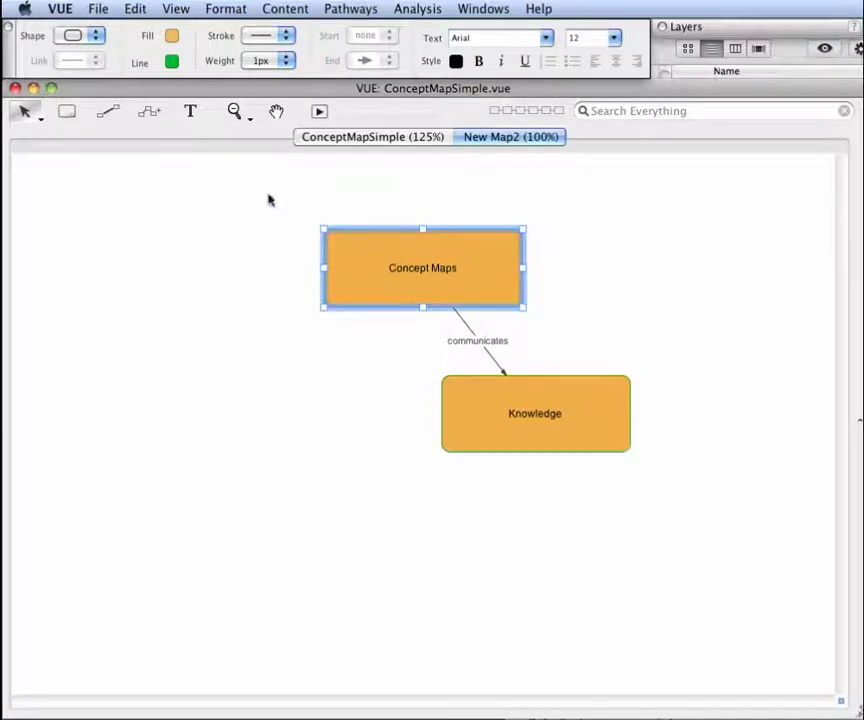
{"action": "left_click", "coordinate": [171, 36]}
{"action": "left_click", "coordinate": [208, 133]}
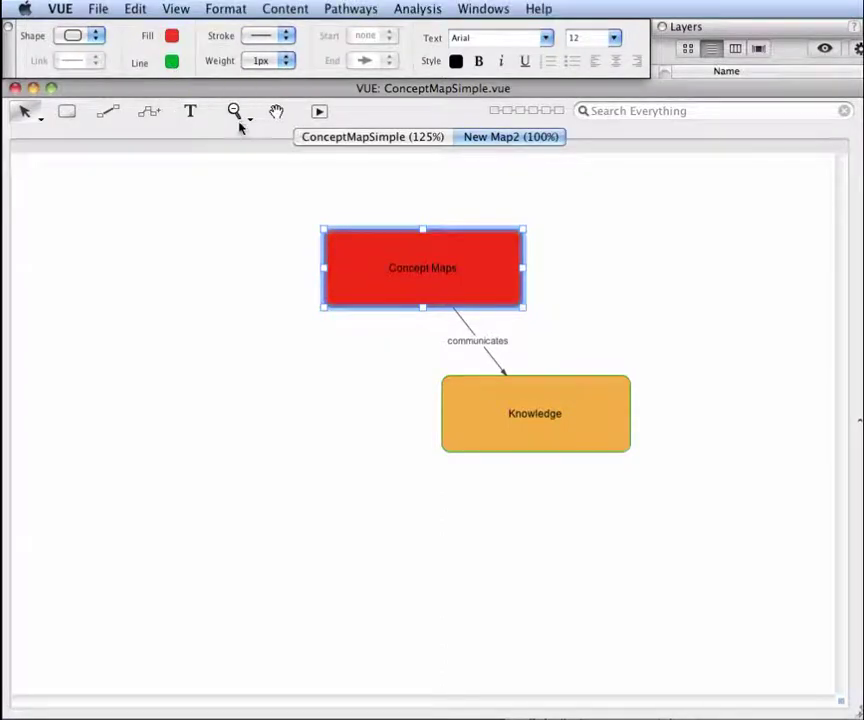
{"action": "left_click", "coordinate": [172, 63]}
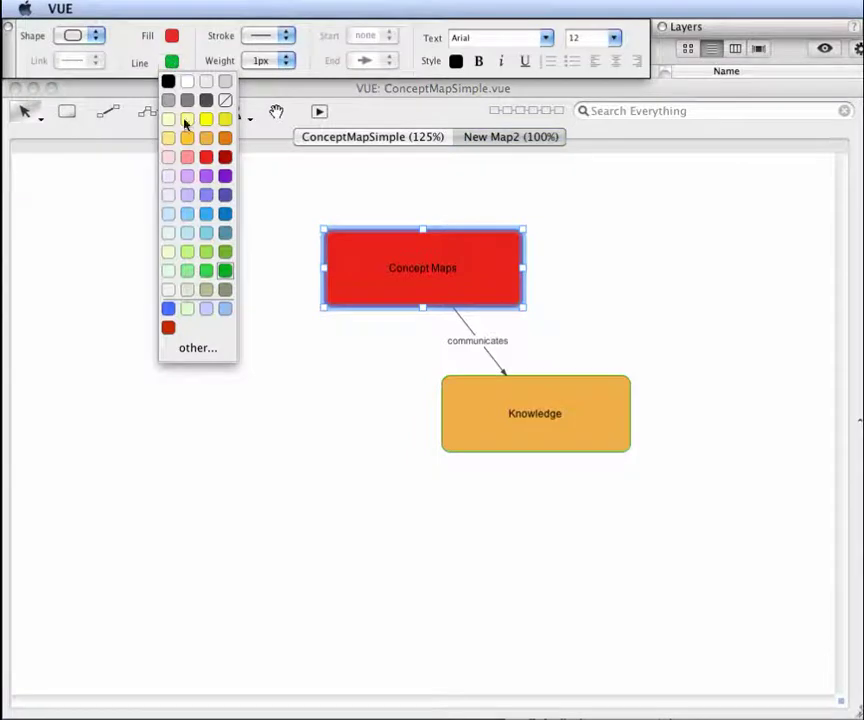
{"action": "left_click", "coordinate": [168, 81]}
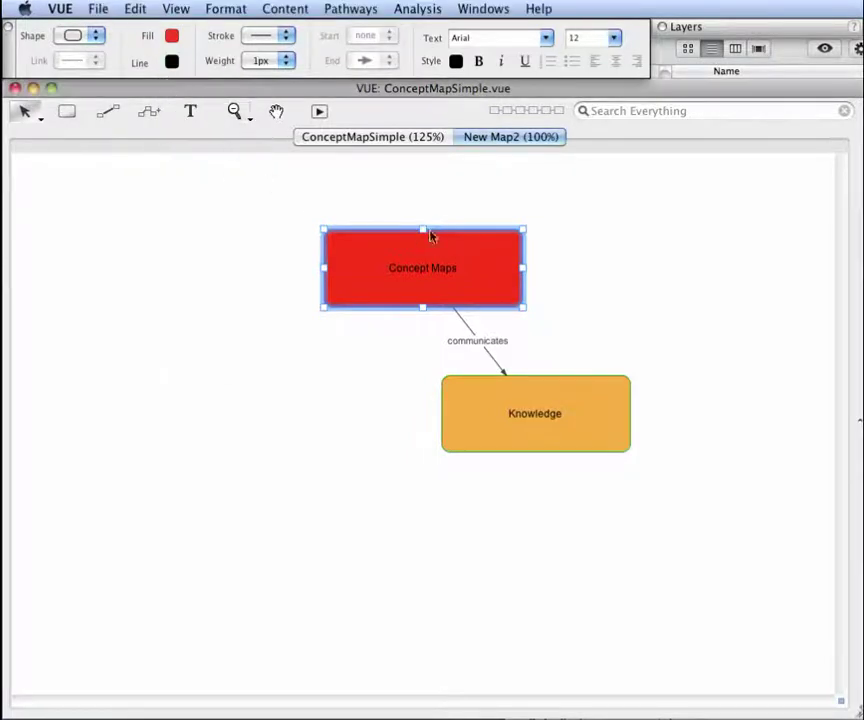
Step: Change the font of the Concept Maps node's text to Bauhaus 93
{"action": "double_click", "coordinate": [432, 268]}
{"action": "left_click", "coordinate": [448, 268]}
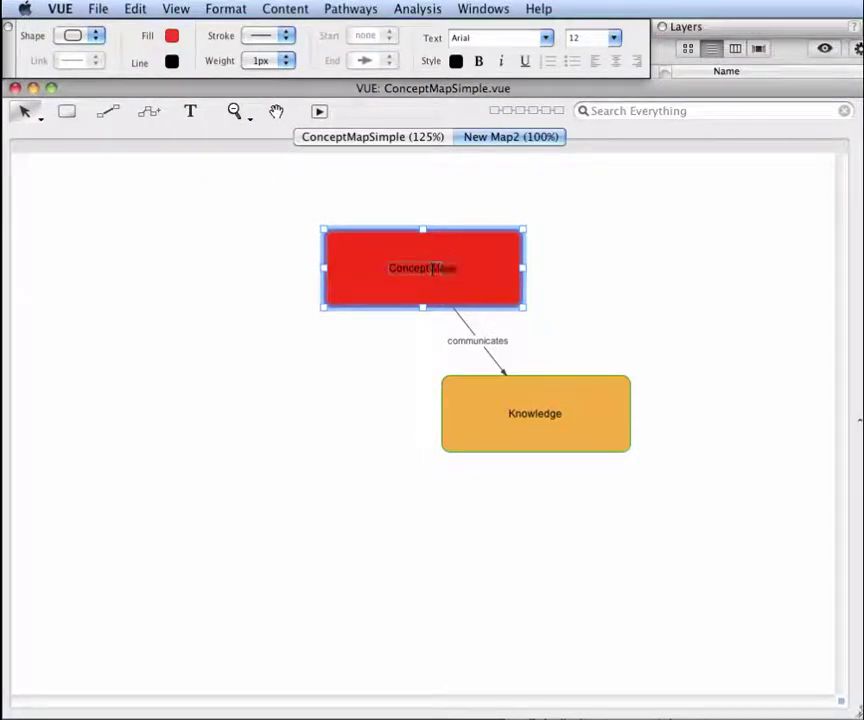
{"action": "left_click_drag", "start_coordinate": [432, 268], "coordinate": [390, 268]}
{"action": "double_click", "coordinate": [392, 268]}
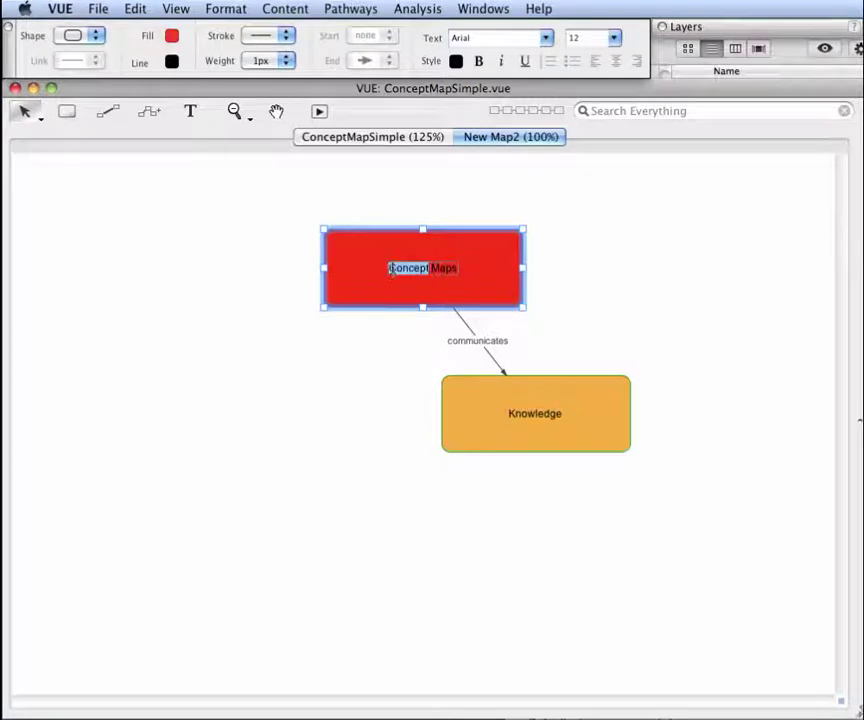
{"action": "left_click", "coordinate": [391, 268]}
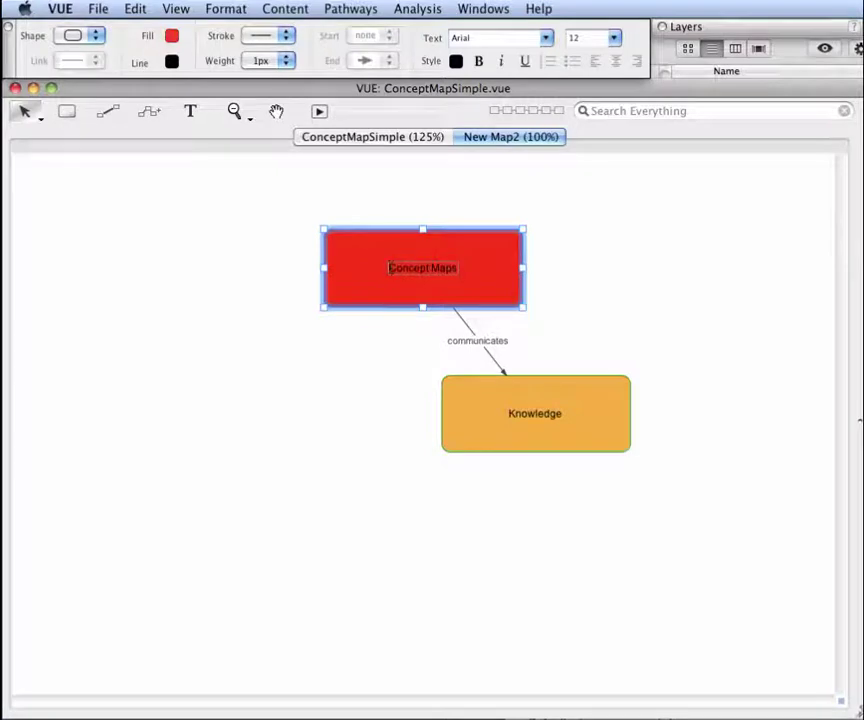
{"action": "left_click_drag", "start_coordinate": [390, 268], "coordinate": [462, 273]}
{"action": "left_click", "coordinate": [546, 37]}
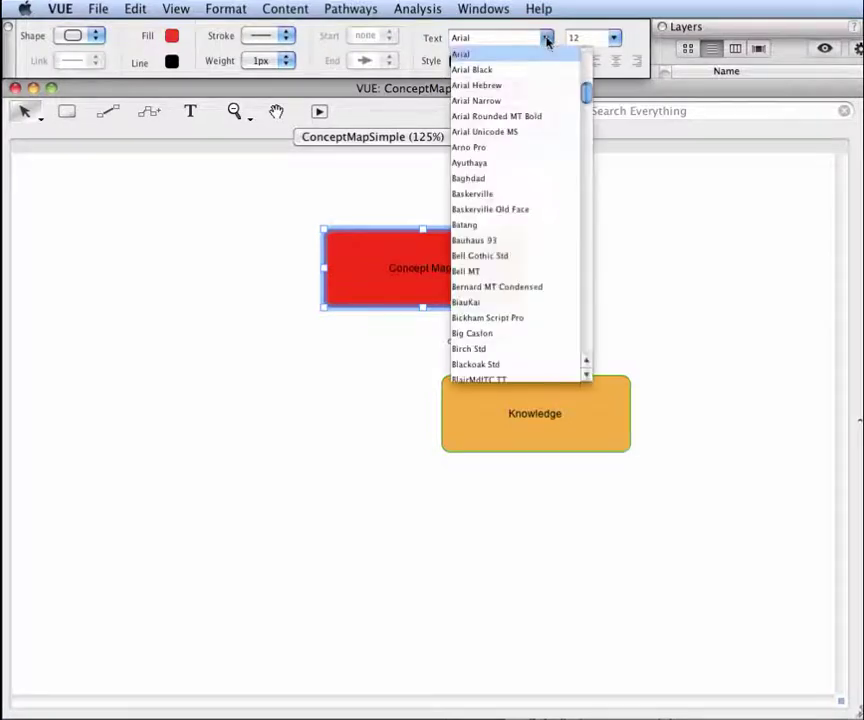
{"action": "left_click", "coordinate": [507, 239]}
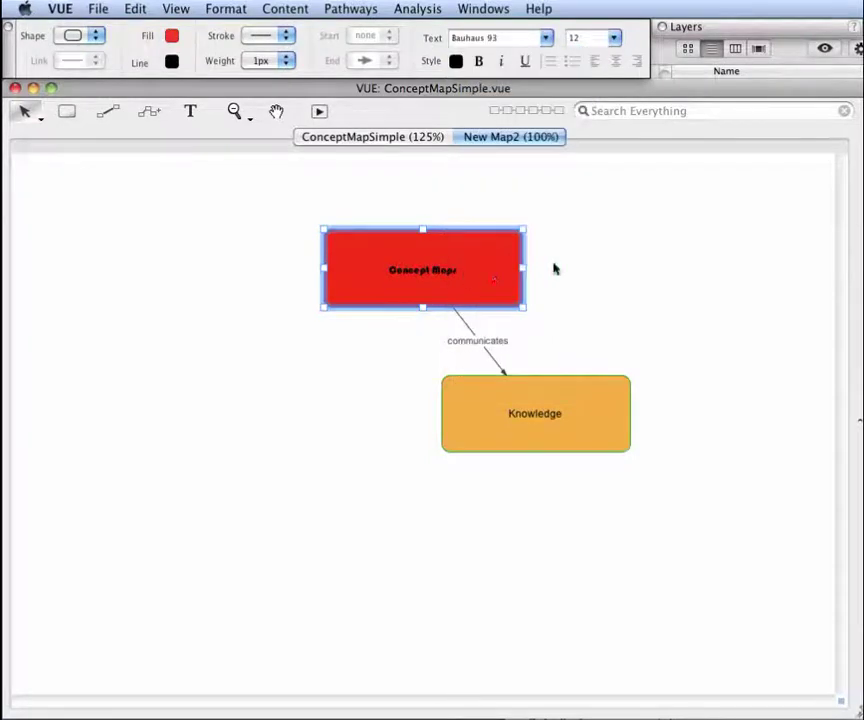
Step: Set the Concept Maps text to size 32 and colour it white
{"action": "left_click", "coordinate": [616, 38]}
{"action": "left_click", "coordinate": [616, 38]}
{"action": "left_click", "coordinate": [614, 38]}
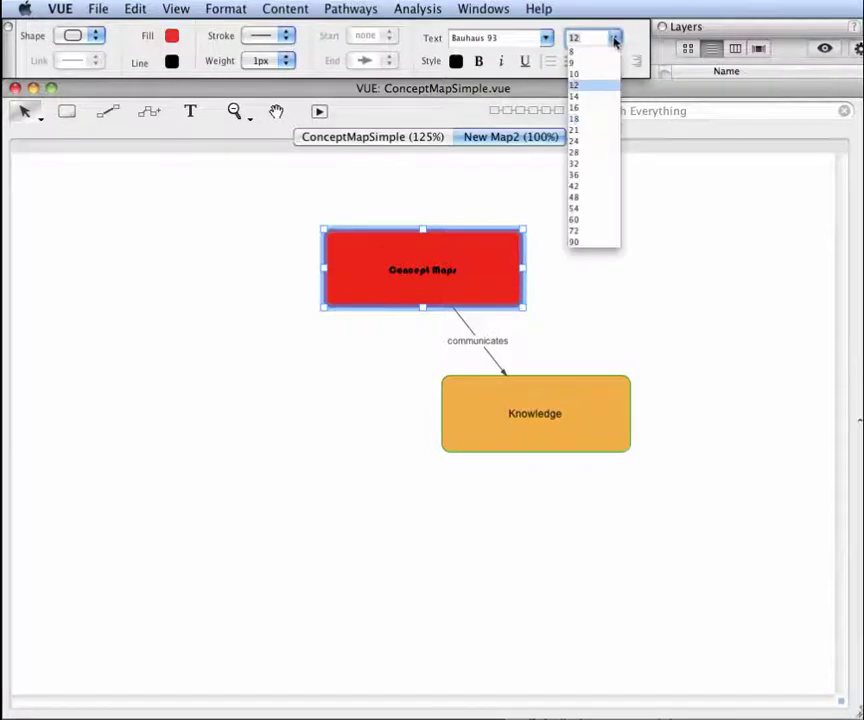
{"action": "left_click", "coordinate": [577, 168]}
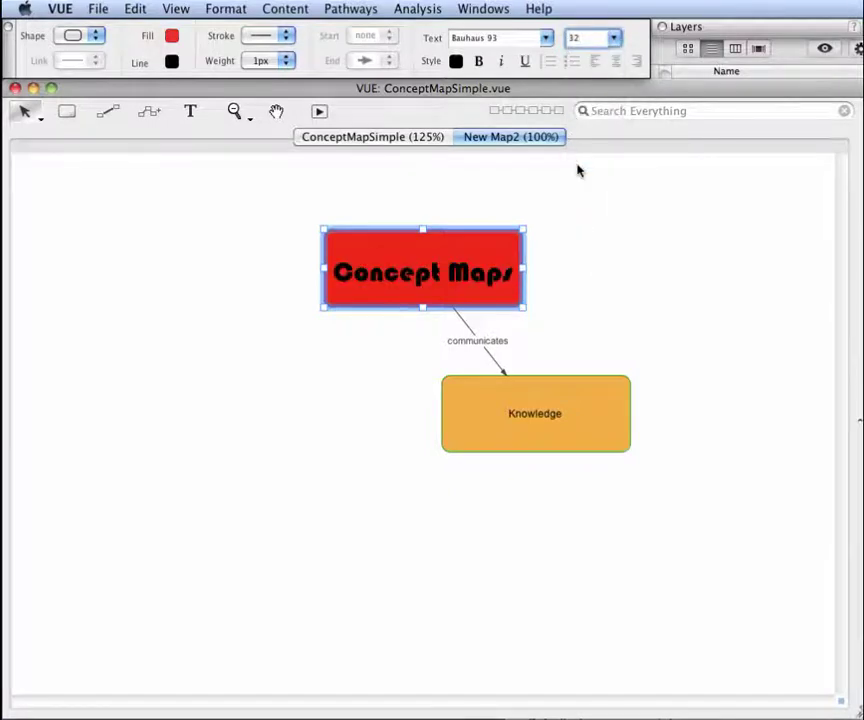
{"action": "left_click", "coordinate": [494, 262]}
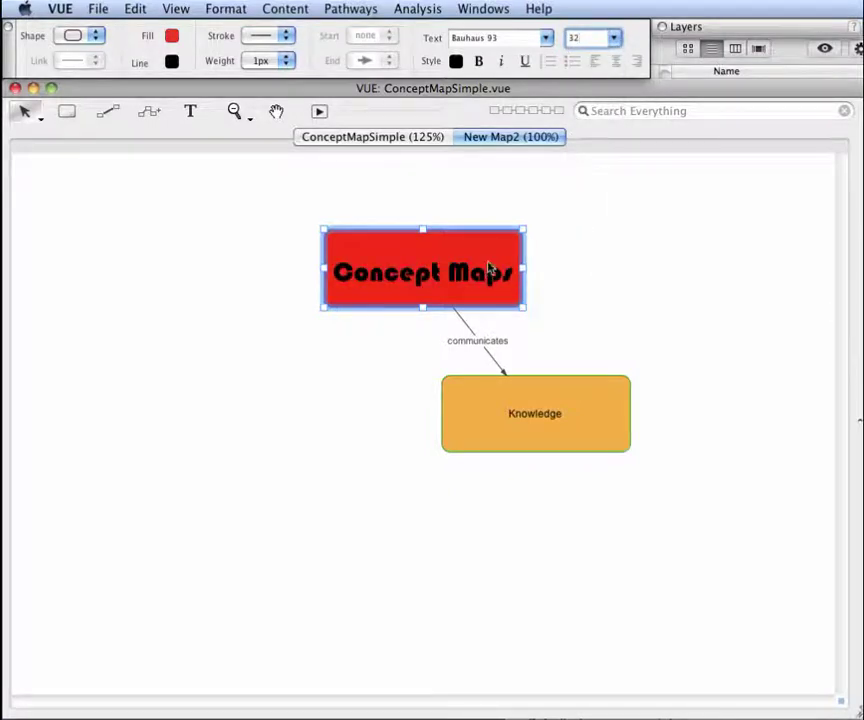
{"action": "left_click", "coordinate": [457, 62]}
{"action": "left_click", "coordinate": [480, 84]}
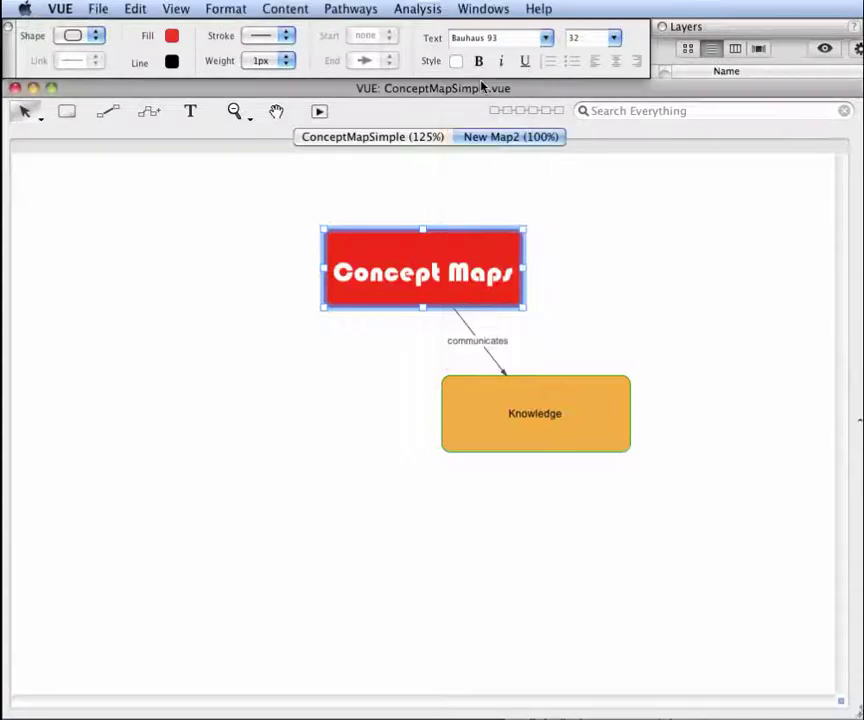
Step: Enlarge the Concept Maps node slightly and change its shape to an ellipse
{"action": "left_click_drag", "start_coordinate": [522, 310], "coordinate": [528, 318]}
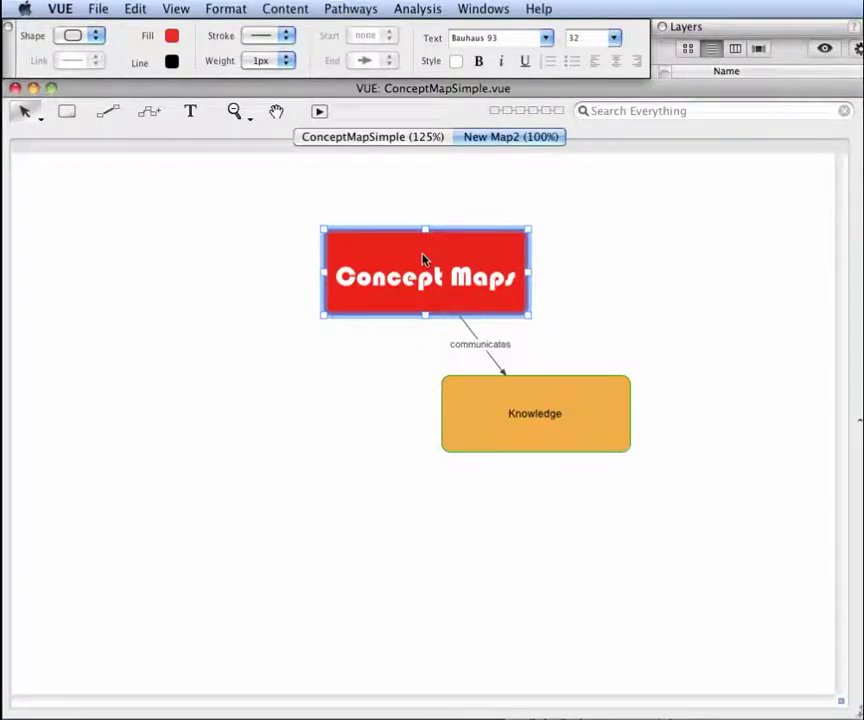
{"action": "left_click", "coordinate": [79, 40]}
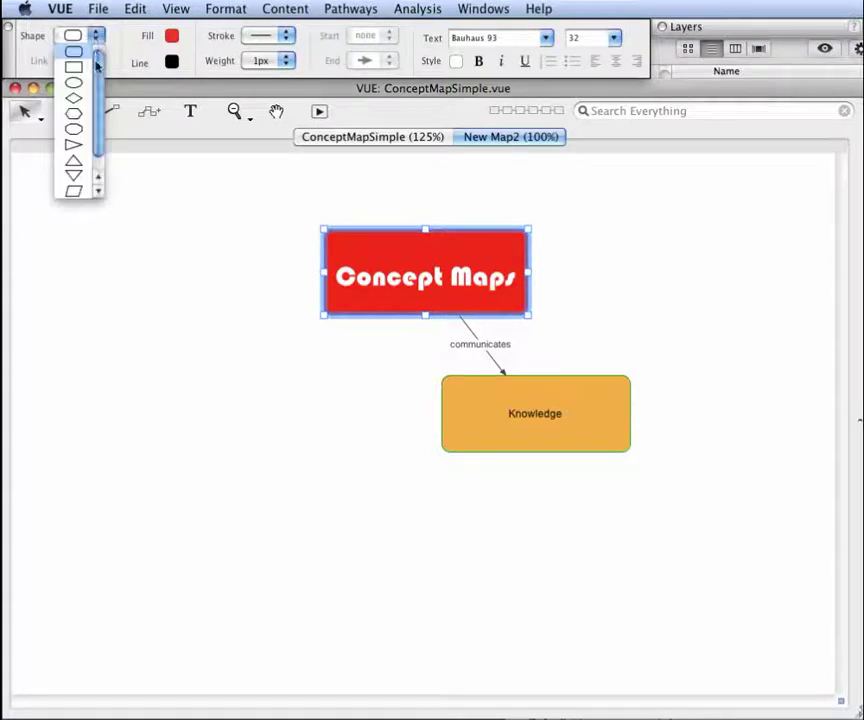
{"action": "left_click", "coordinate": [80, 83]}
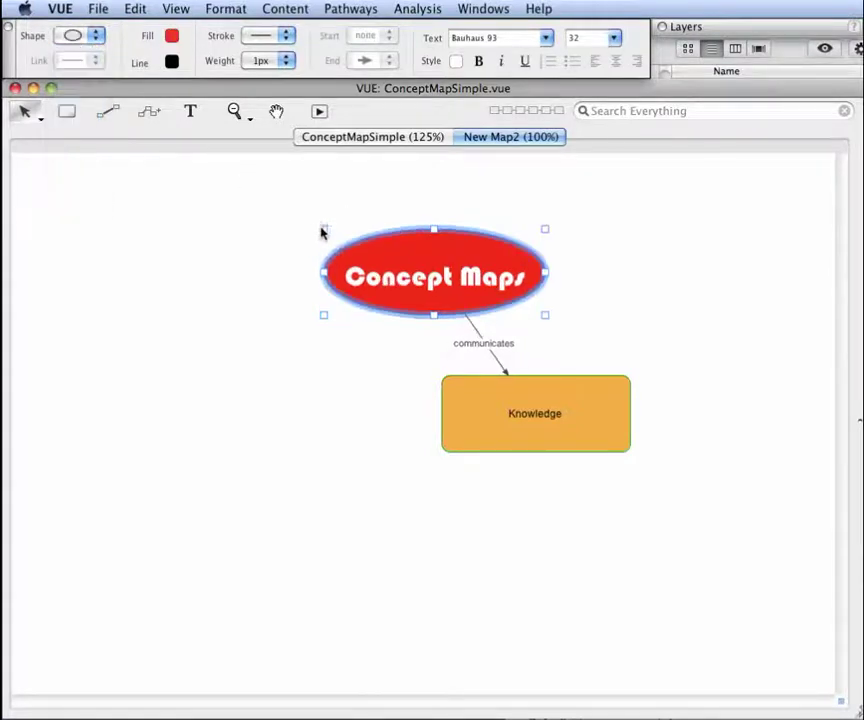
Step: Make the Concept Maps ellipse about twice as tall, extending it upward and downward, and change its shape to a diamond
{"action": "left_click_drag", "start_coordinate": [320, 230], "coordinate": [421, 172]}
{"action": "left_click_drag", "start_coordinate": [545, 324], "coordinate": [341, 347]}
{"action": "left_click", "coordinate": [98, 37]}
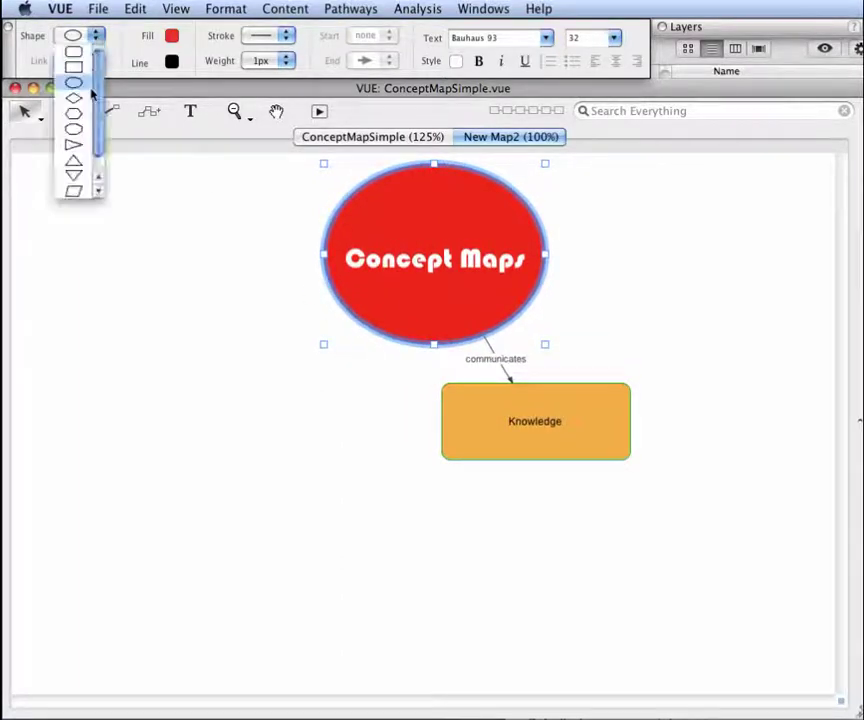
{"action": "left_click", "coordinate": [98, 95]}
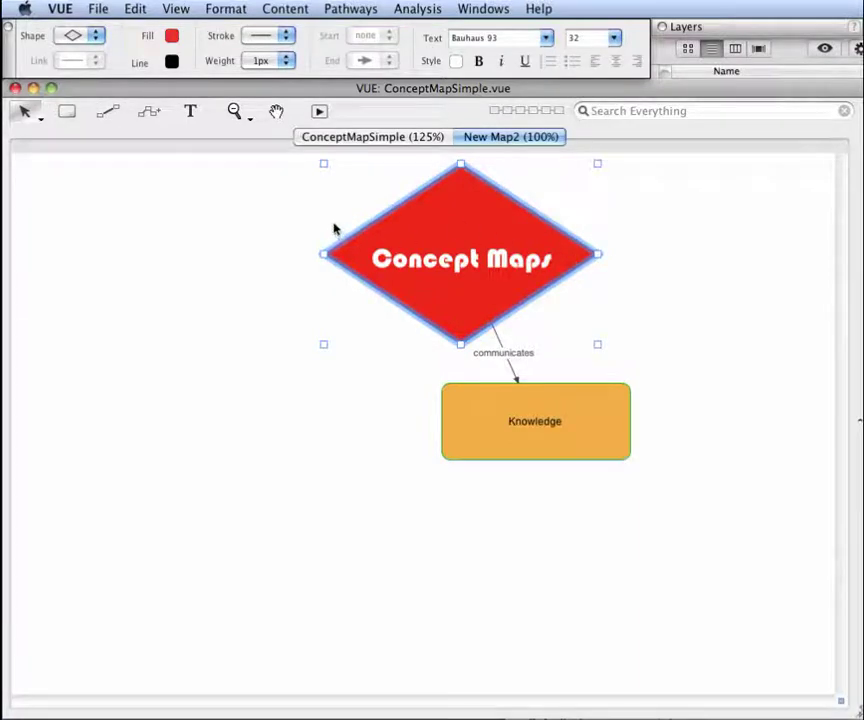
Step: Give the communicates link a long-dashed stroke and move the Knowledge node to the lower left of the Concept Maps diamond
{"action": "left_click", "coordinate": [500, 347]}
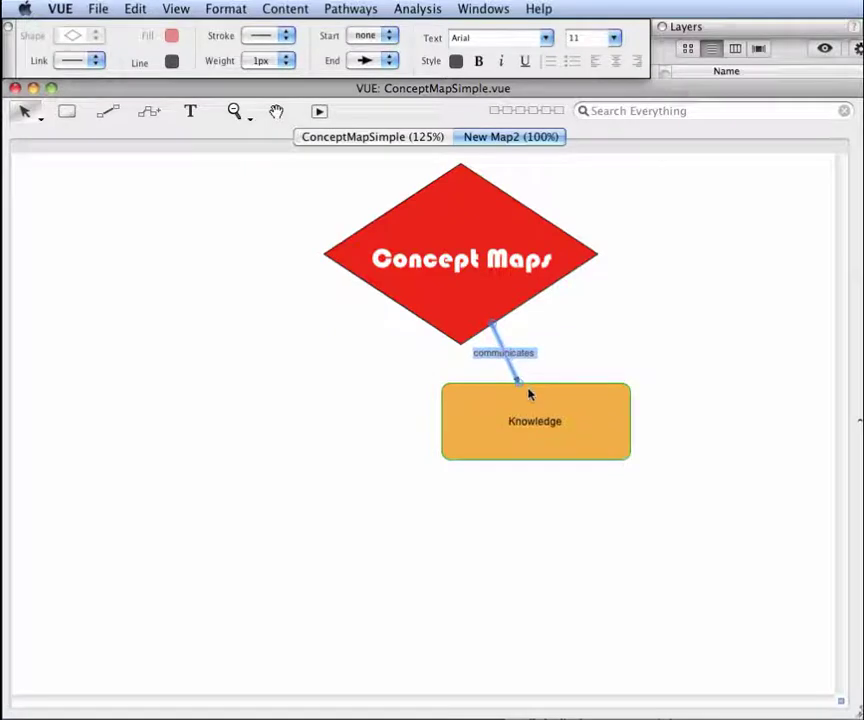
{"action": "left_click", "coordinate": [285, 37]}
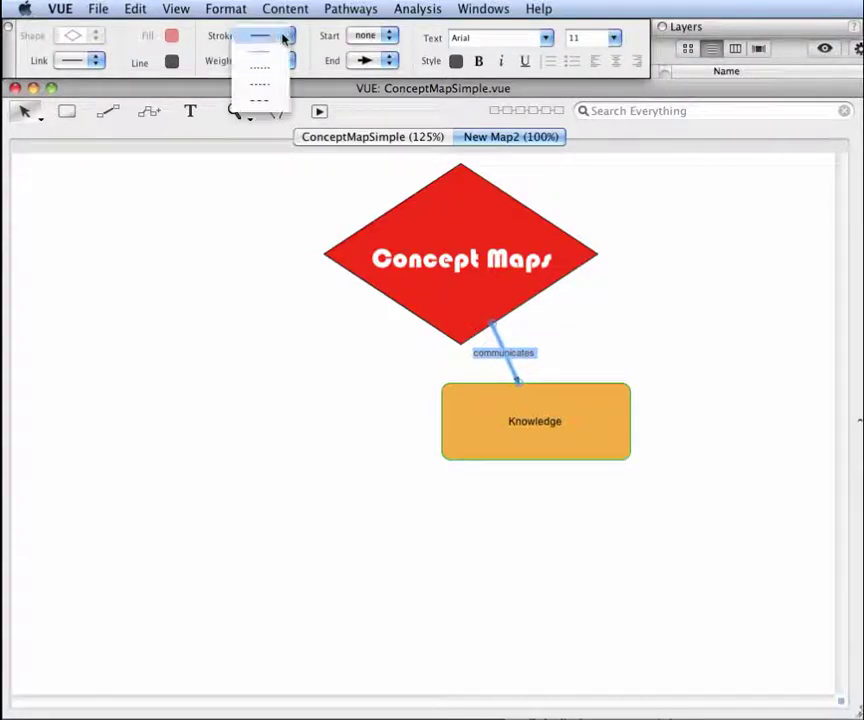
{"action": "left_click", "coordinate": [267, 101]}
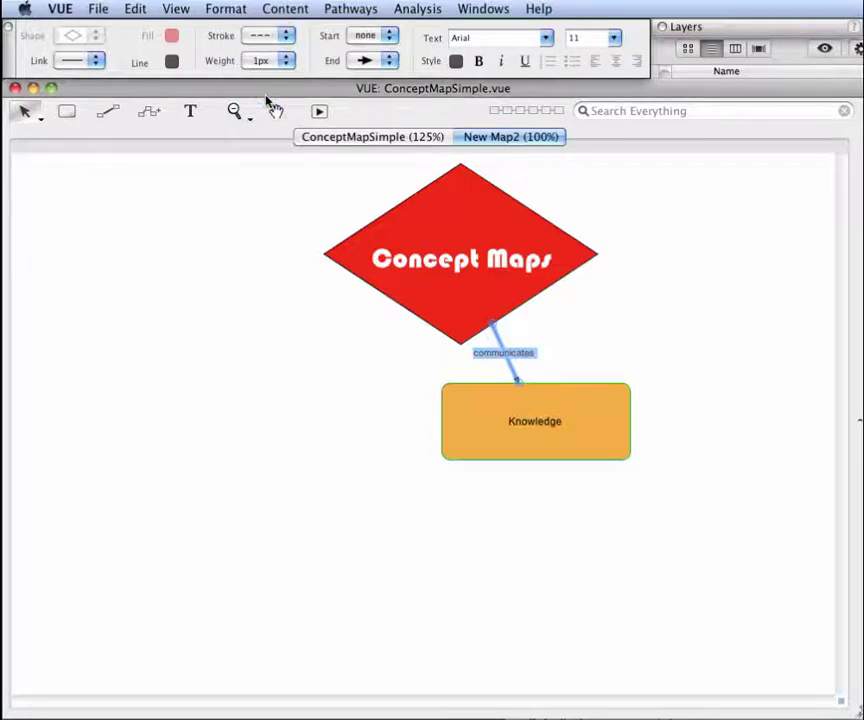
{"action": "left_click_drag", "start_coordinate": [549, 413], "coordinate": [259, 542]}
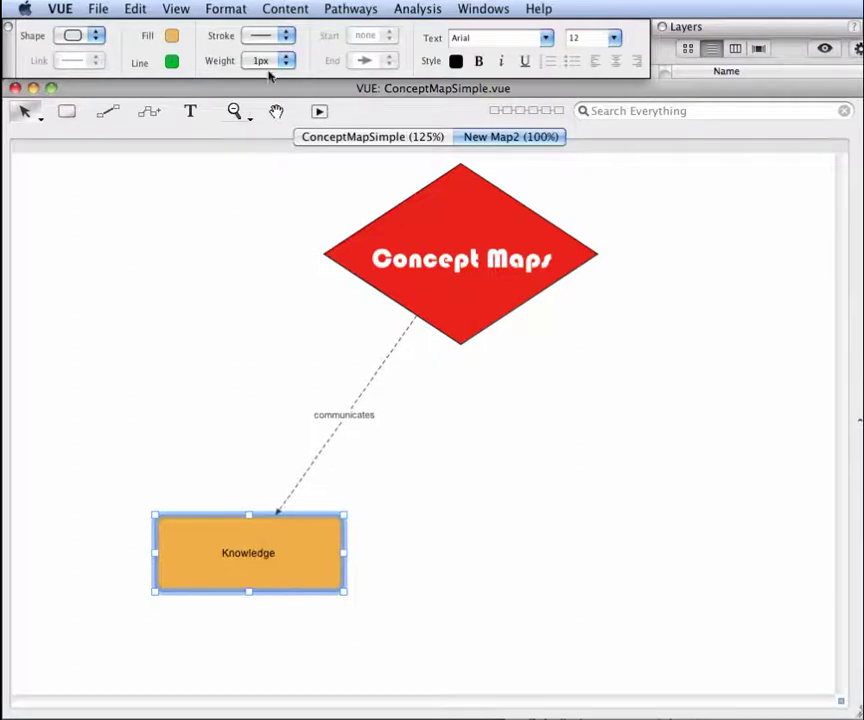
Step: Set the line weight of the communicates link to 4px
{"action": "left_click", "coordinate": [394, 350]}
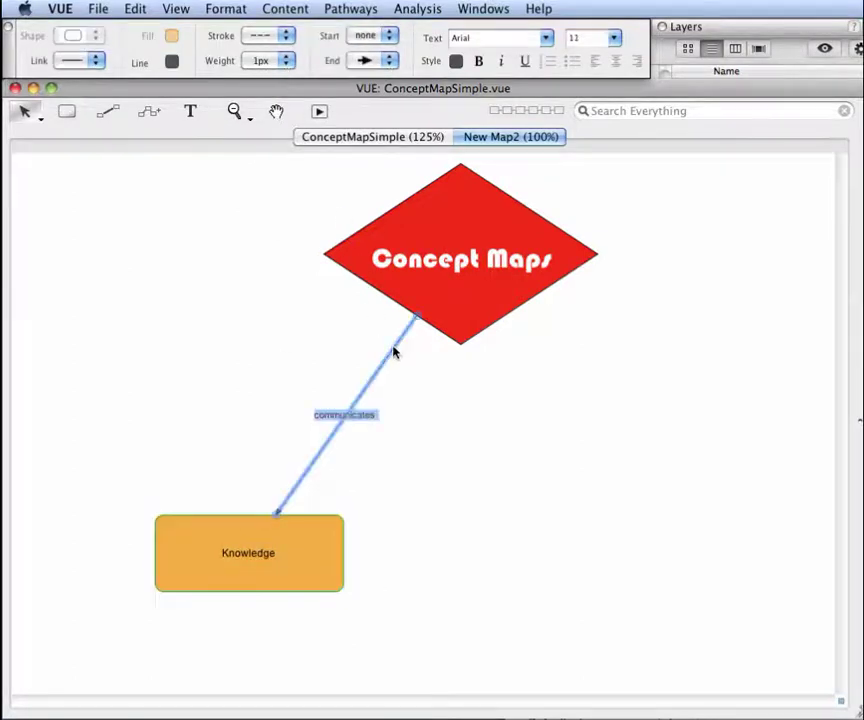
{"action": "left_click", "coordinate": [286, 60]}
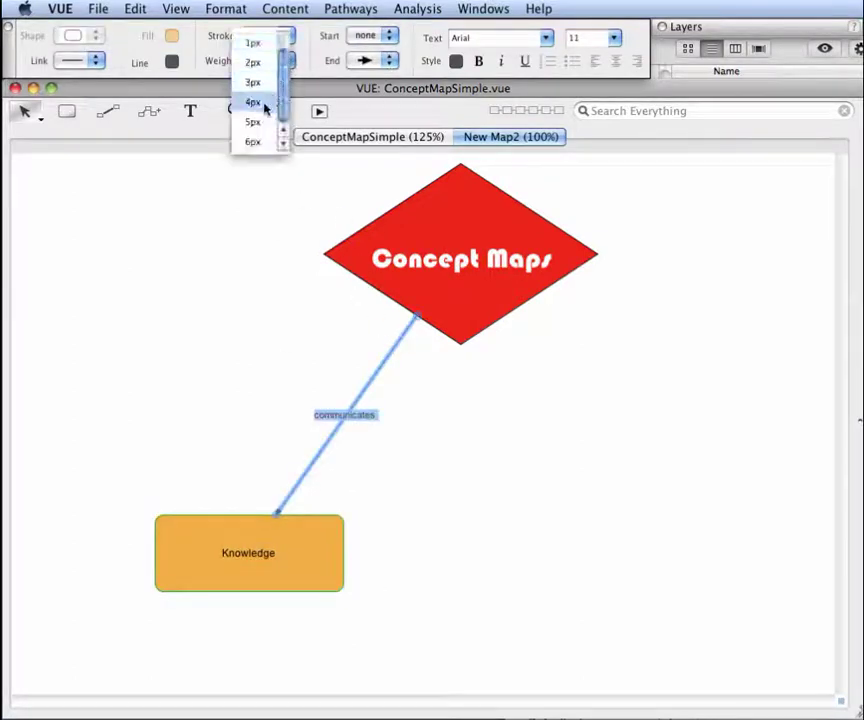
{"action": "left_click", "coordinate": [266, 102]}
{"action": "left_click", "coordinate": [278, 290]}
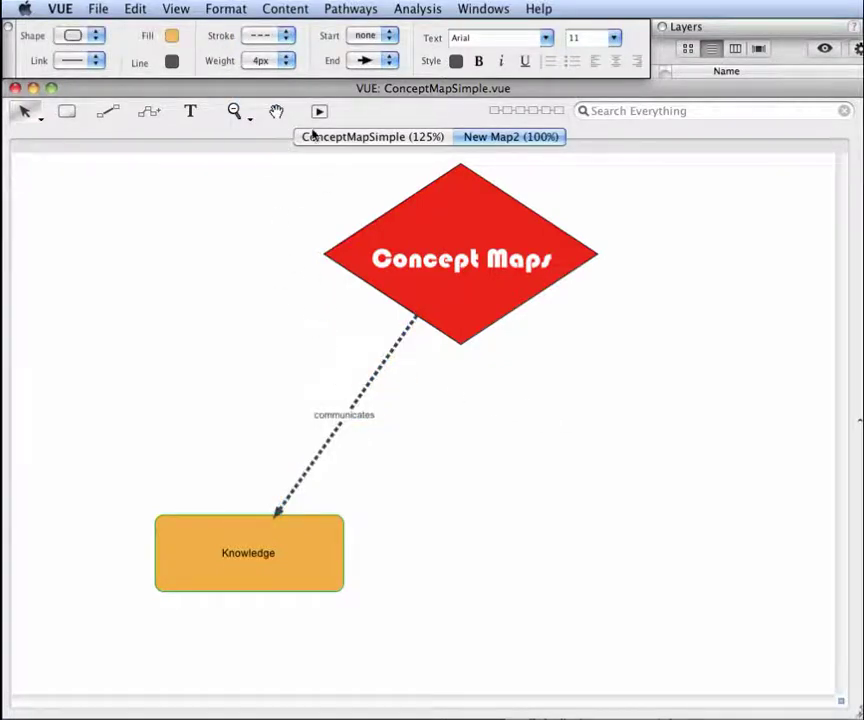
Step: Colour the communicates link dark green and move the Knowledge node to the lower right of the Concept Maps diamond
{"action": "left_click", "coordinate": [385, 368]}
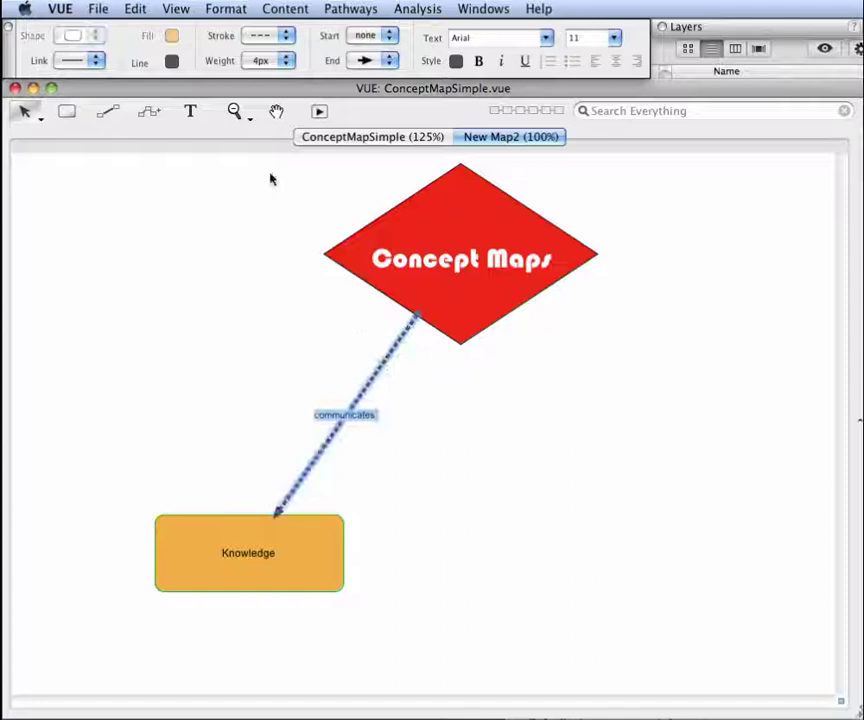
{"action": "left_click", "coordinate": [172, 62]}
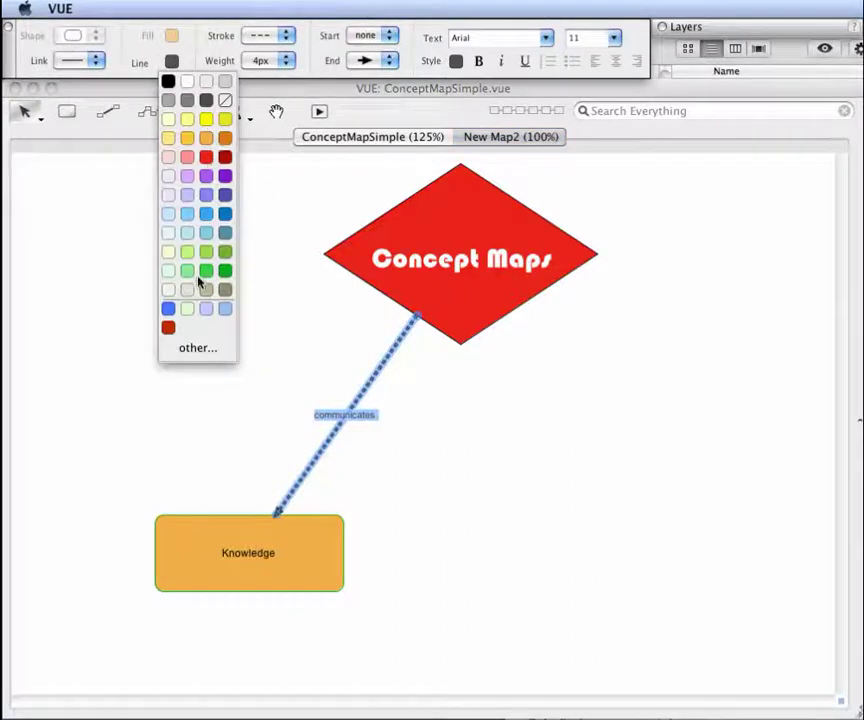
{"action": "left_click", "coordinate": [225, 272]}
{"action": "left_click", "coordinate": [366, 345]}
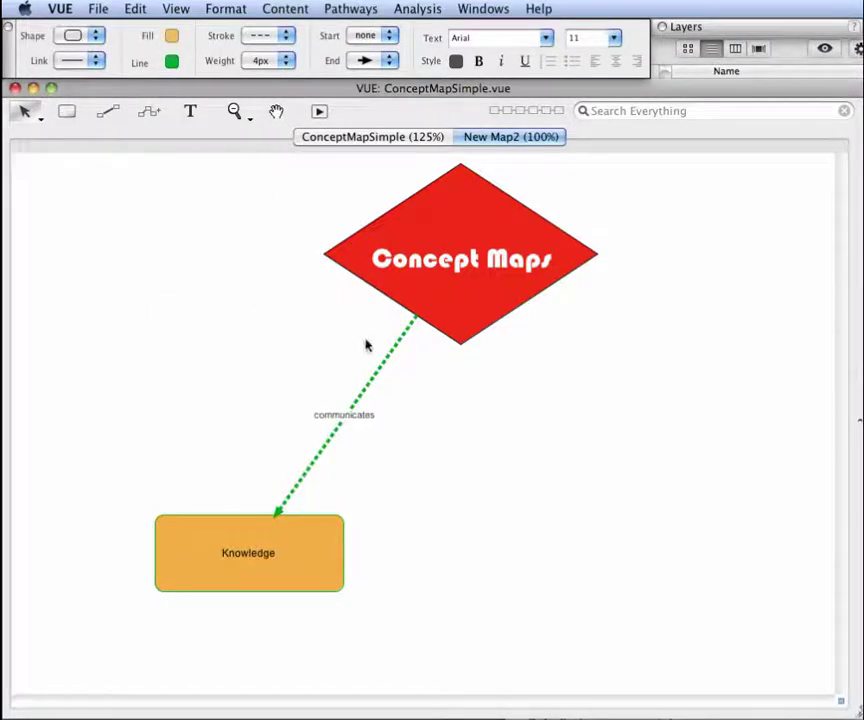
{"action": "left_click_drag", "start_coordinate": [309, 573], "coordinate": [730, 515]}
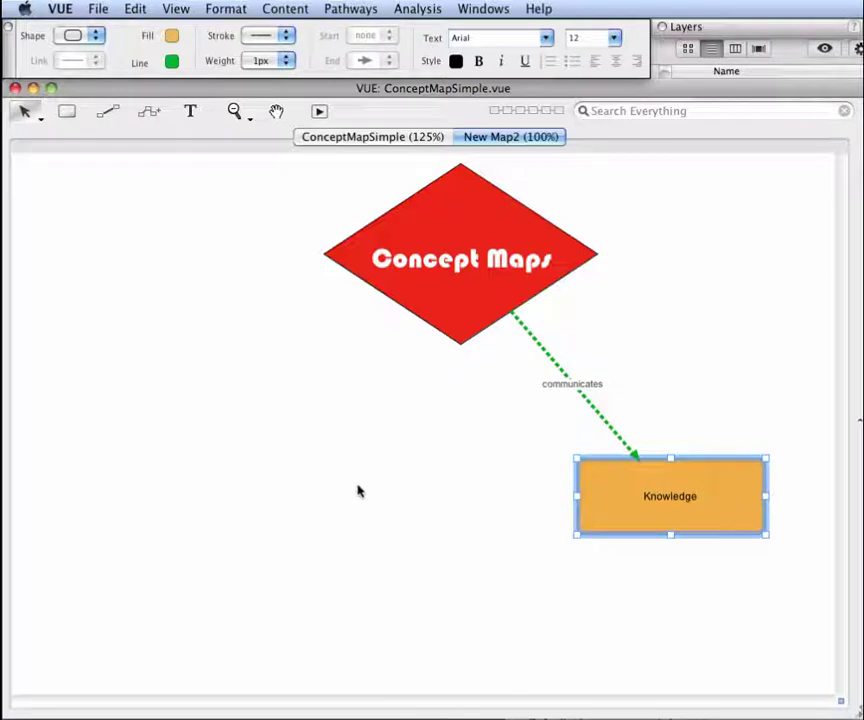
Step: Add an arrowhead to the start of the communicates link, at its Concept Maps end
{"action": "left_click", "coordinate": [615, 436]}
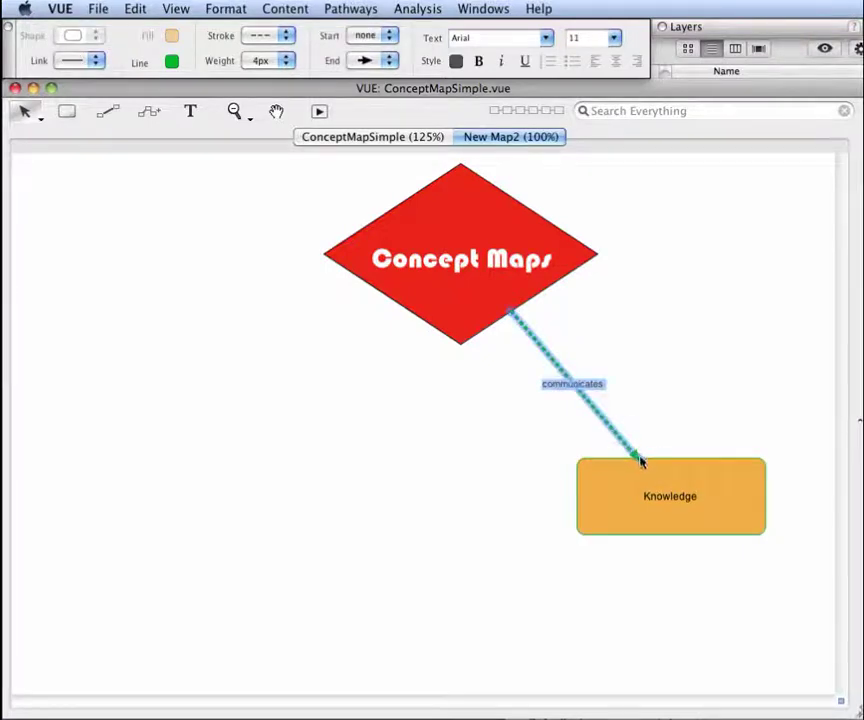
{"action": "left_click", "coordinate": [659, 425]}
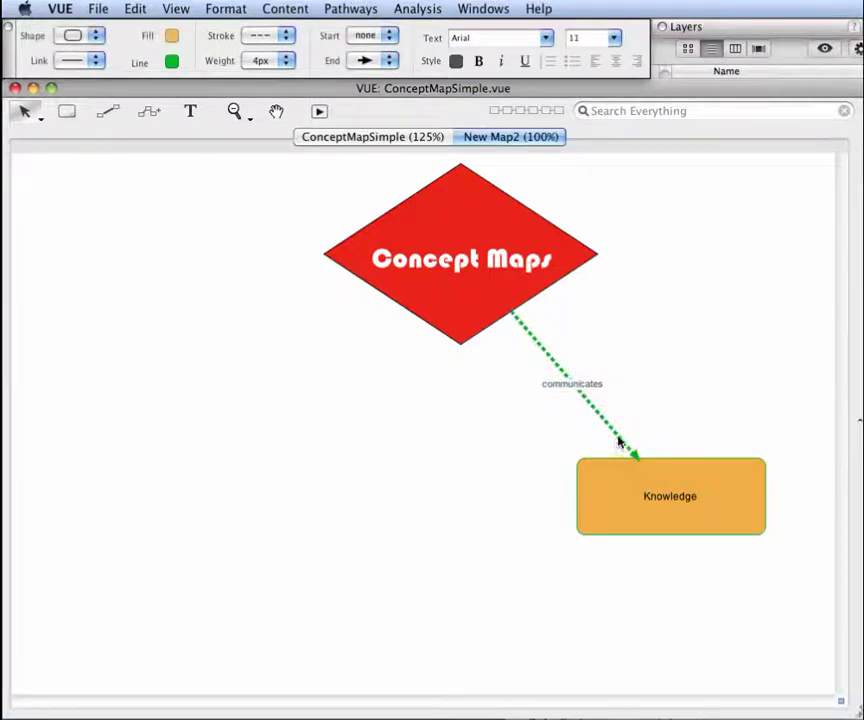
{"action": "left_click", "coordinate": [619, 442]}
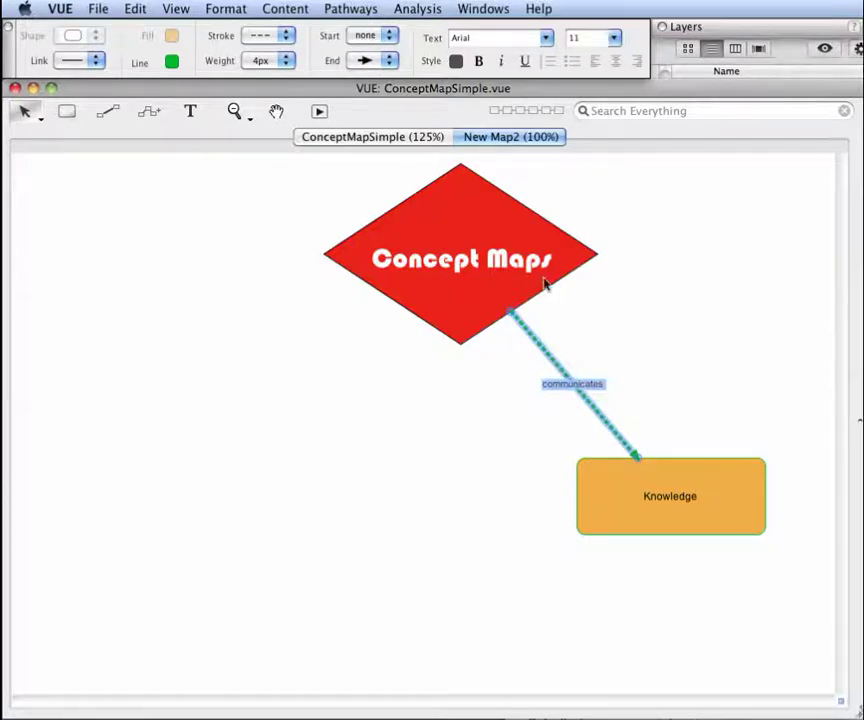
{"action": "left_click", "coordinate": [389, 37]}
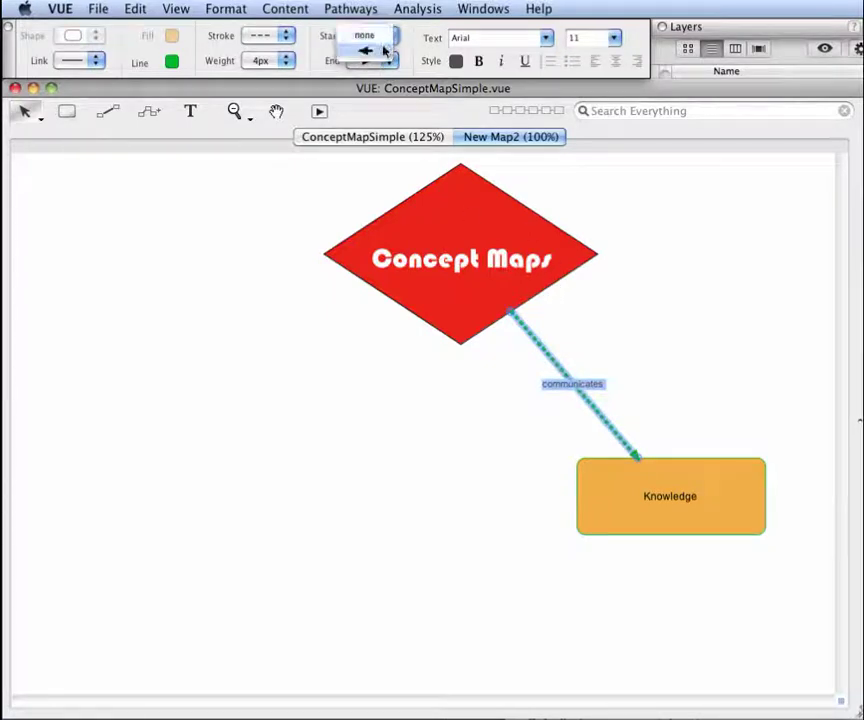
{"action": "left_click", "coordinate": [459, 140]}
{"action": "left_click", "coordinate": [383, 40]}
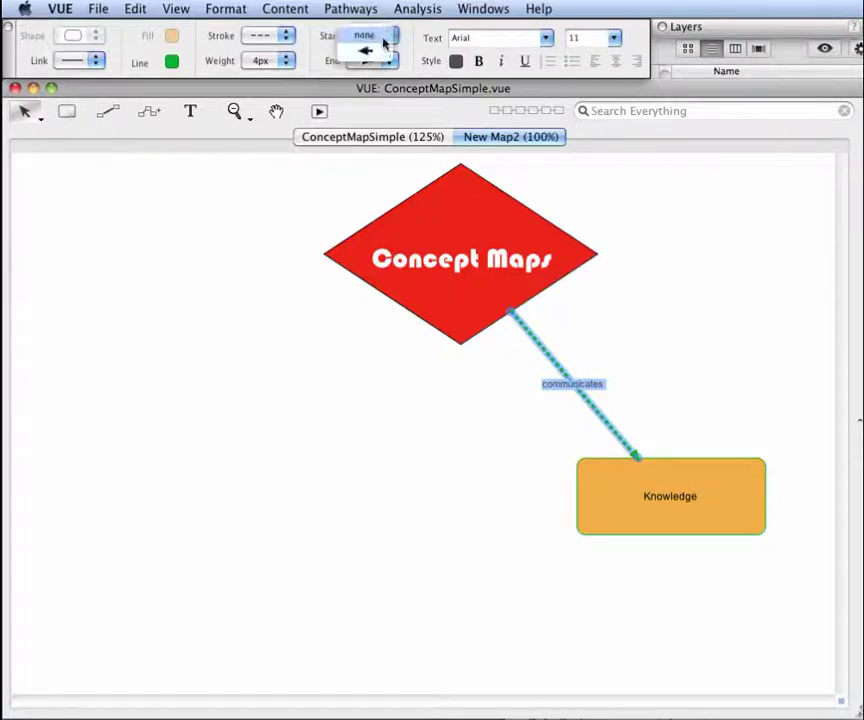
{"action": "left_click", "coordinate": [366, 50]}
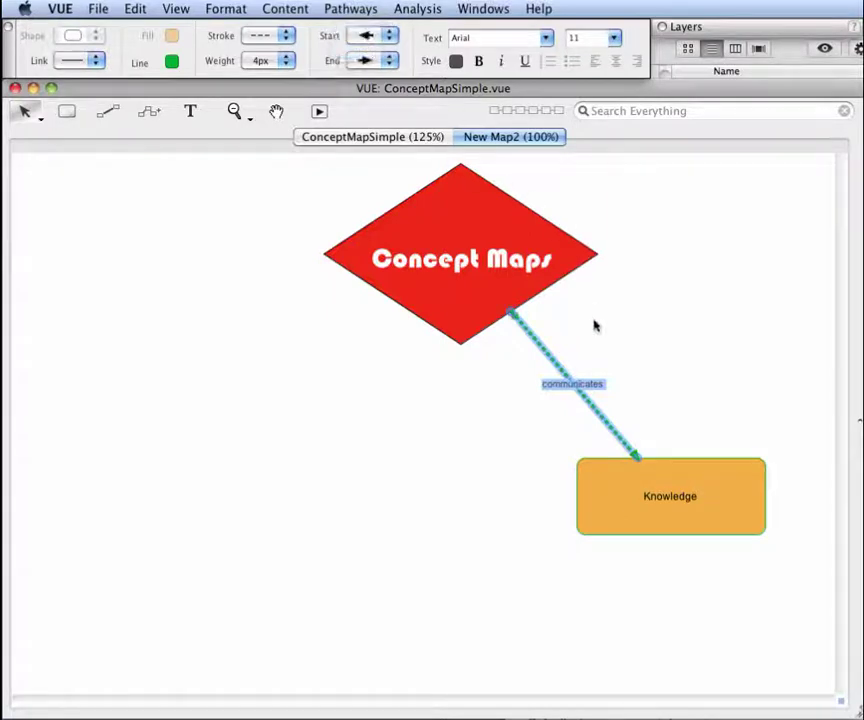
{"action": "left_click", "coordinate": [612, 362]}
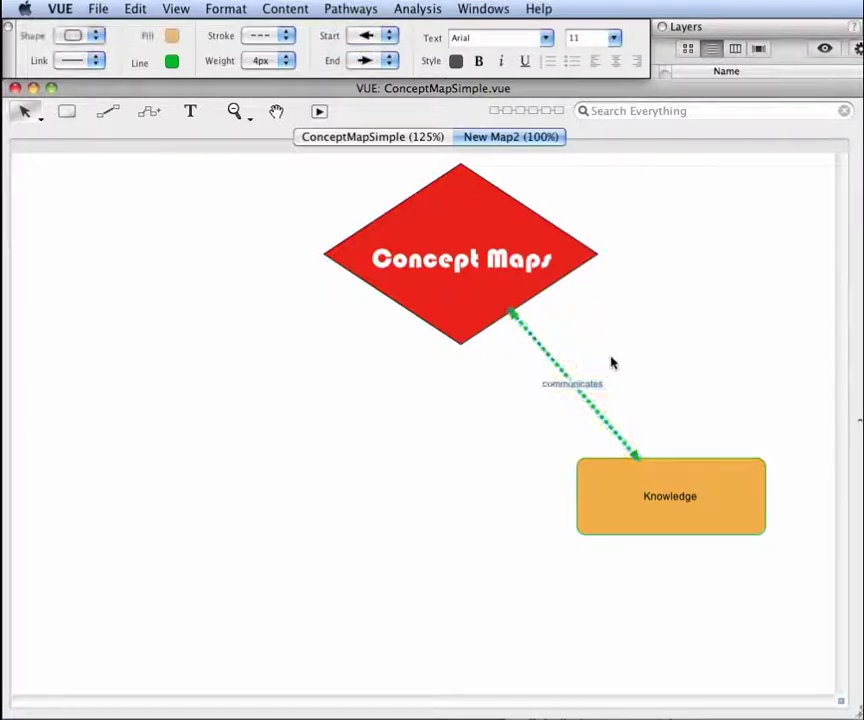
Step: Change the communicates link to a single curve and bend it widely toward the lower-left corner of the map
{"action": "left_click", "coordinate": [562, 372]}
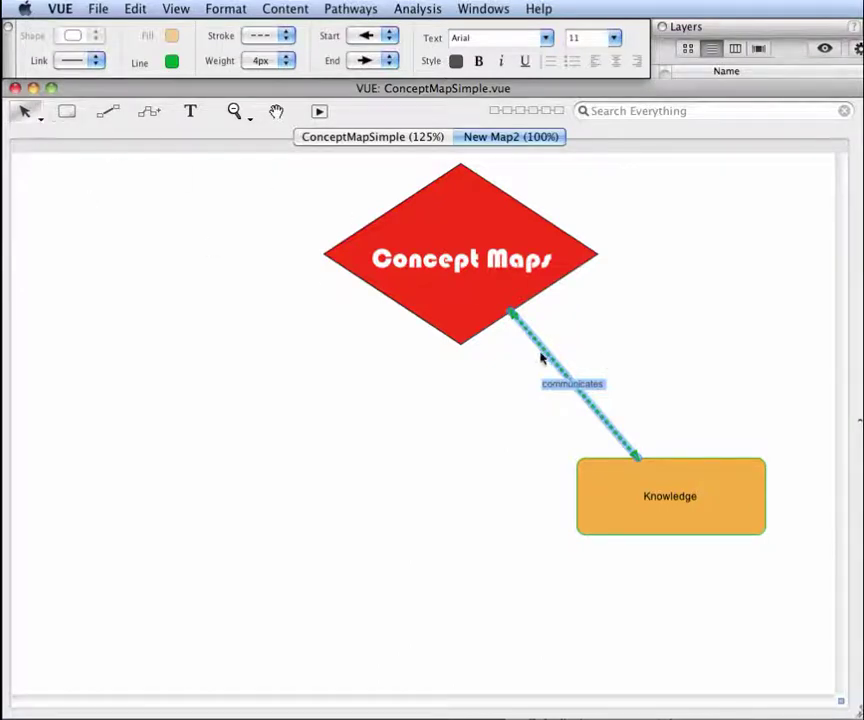
{"action": "left_click", "coordinate": [94, 60]}
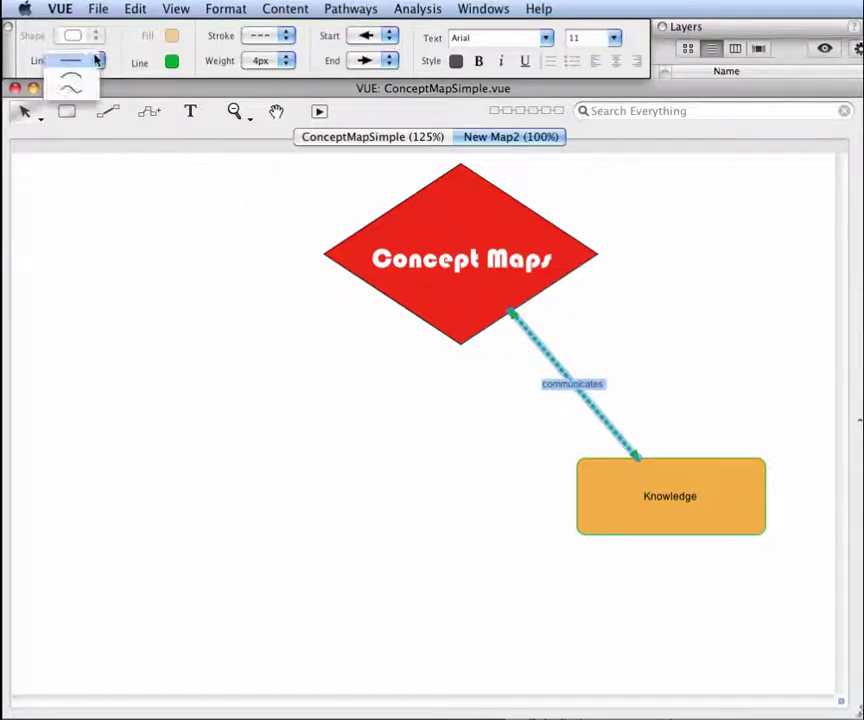
{"action": "left_click", "coordinate": [88, 77]}
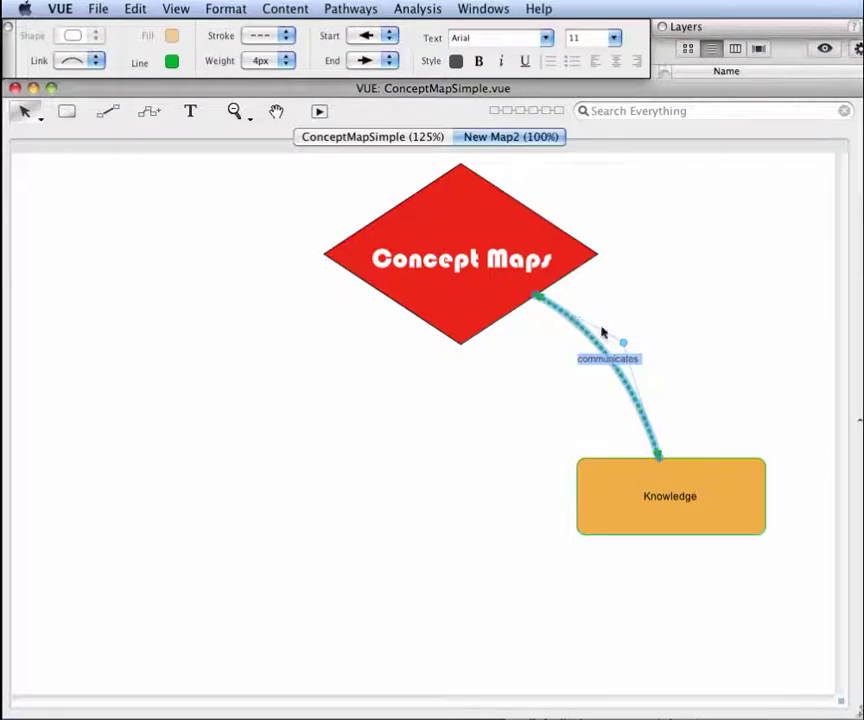
{"action": "left_click_drag", "start_coordinate": [623, 348], "coordinate": [31, 657]}
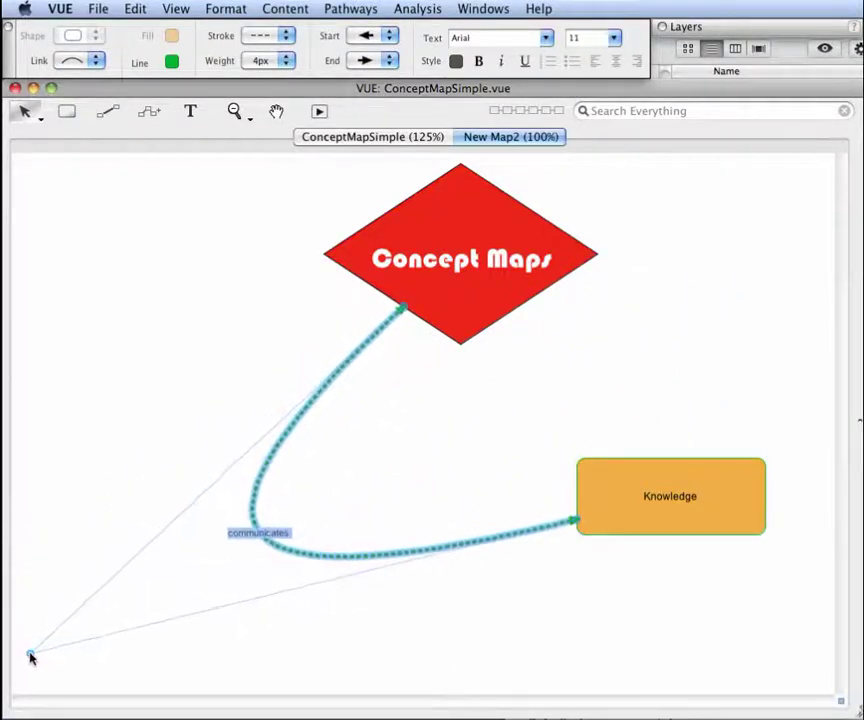
Step: Change the communicates link to an S-curve, pulling its Knowledge end above that node and its other bend out to the far left
{"action": "left_click", "coordinate": [97, 60]}
{"action": "left_click", "coordinate": [88, 73]}
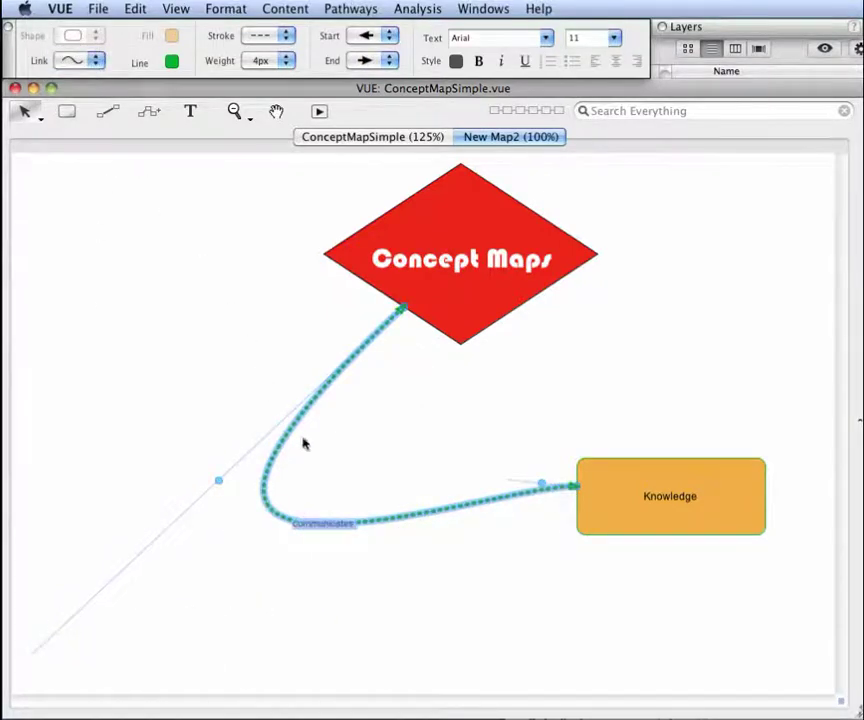
{"action": "left_click_drag", "start_coordinate": [551, 492], "coordinate": [719, 347]}
{"action": "left_click_drag", "start_coordinate": [316, 411], "coordinate": [93, 422]}
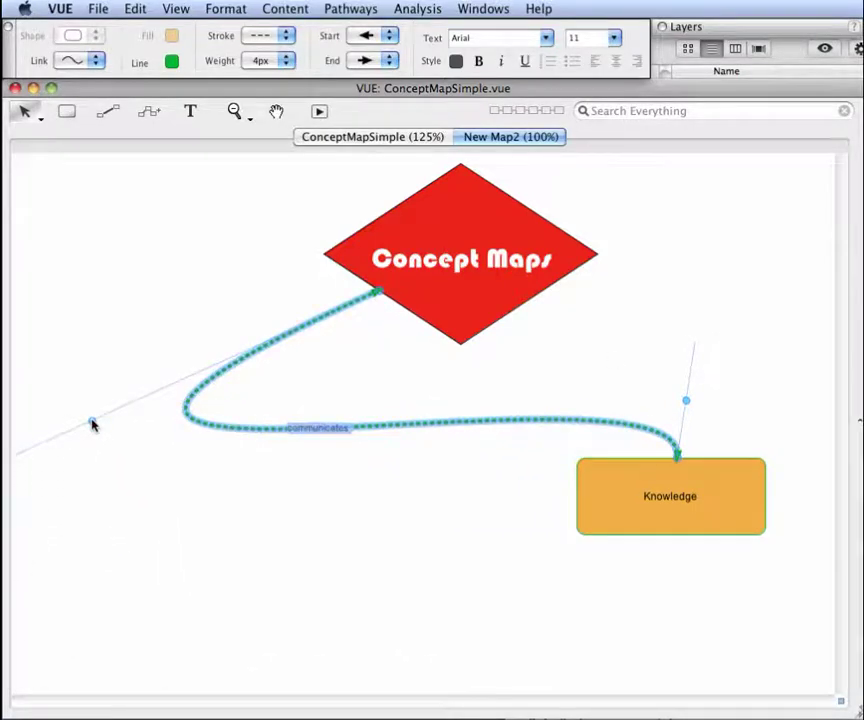
{"action": "left_click", "coordinate": [304, 518]}
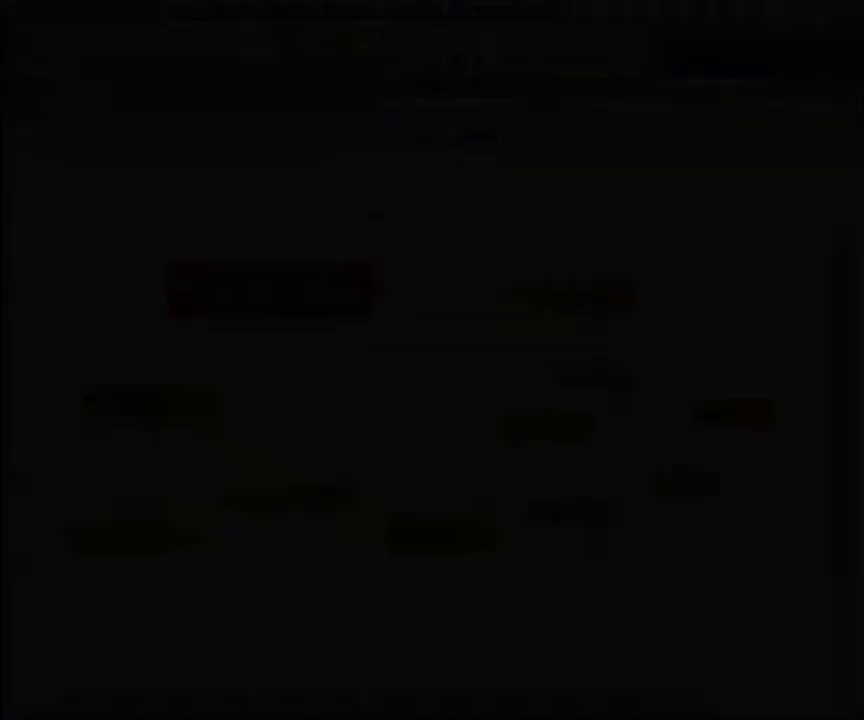